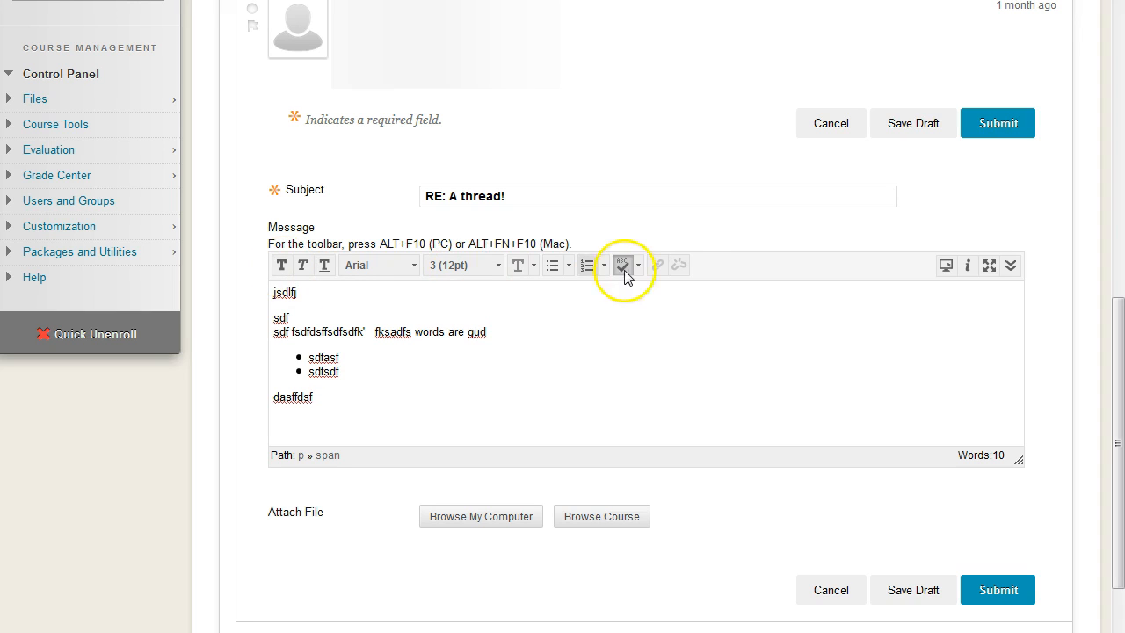
Expand the message editor to show its full set of tools and enlarge the message box slightly.
click(1011, 271)
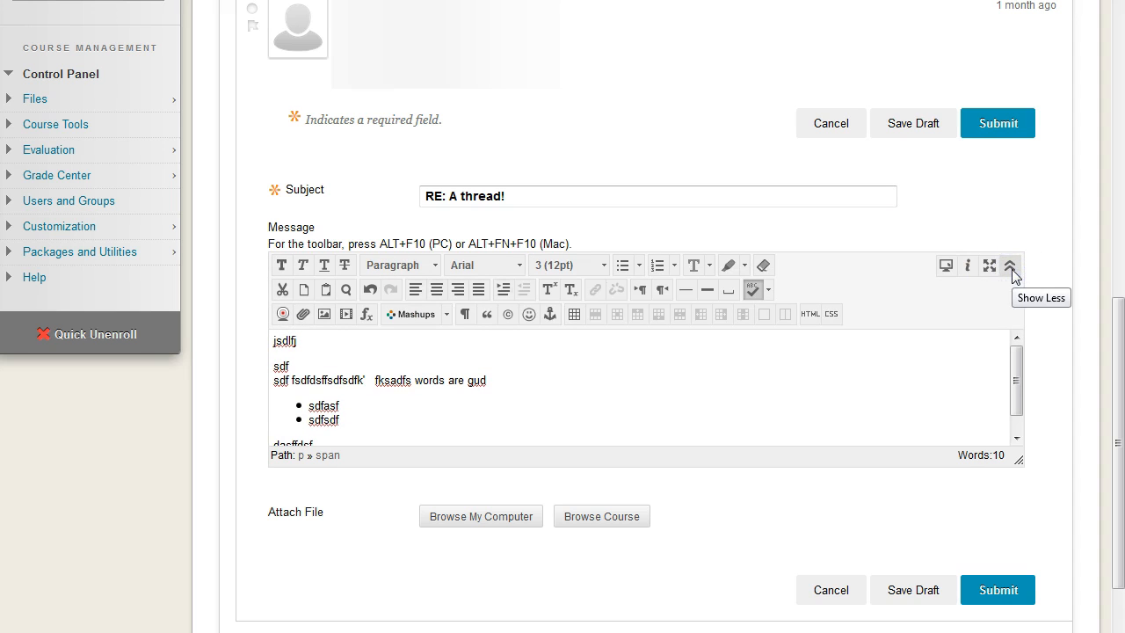
click(1011, 267)
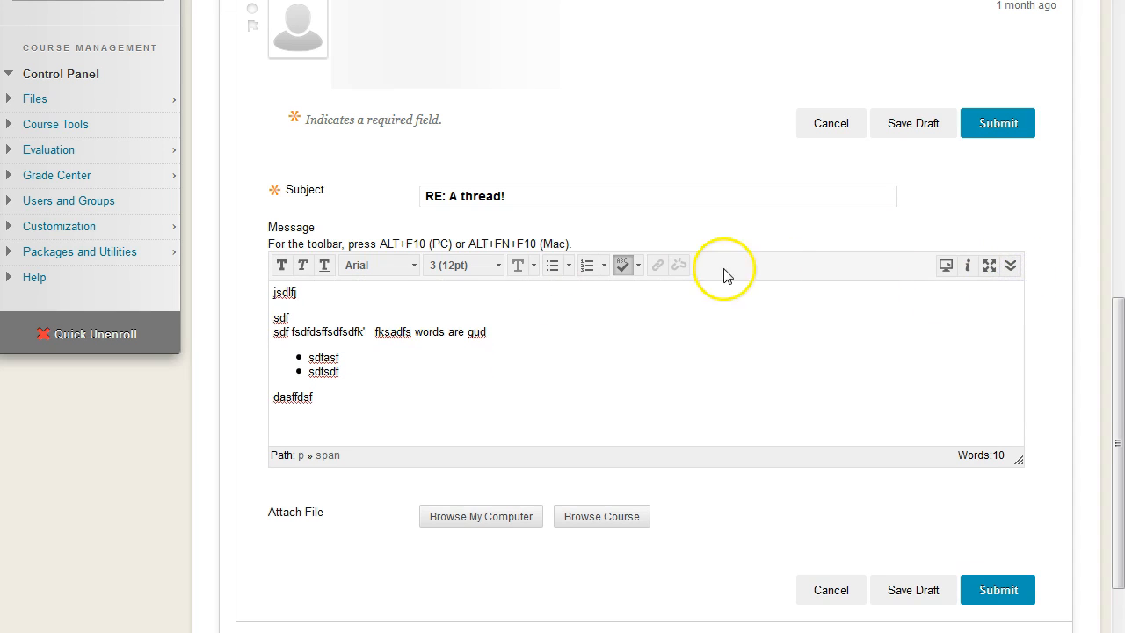
click(1008, 269)
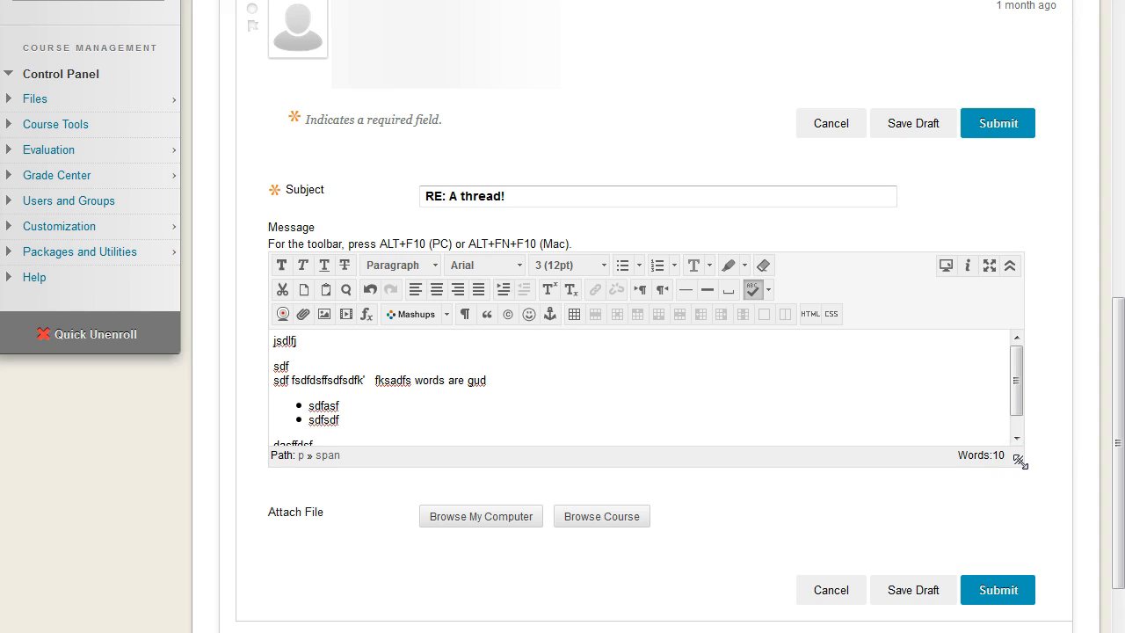
drag(1019, 461, 1041, 489)
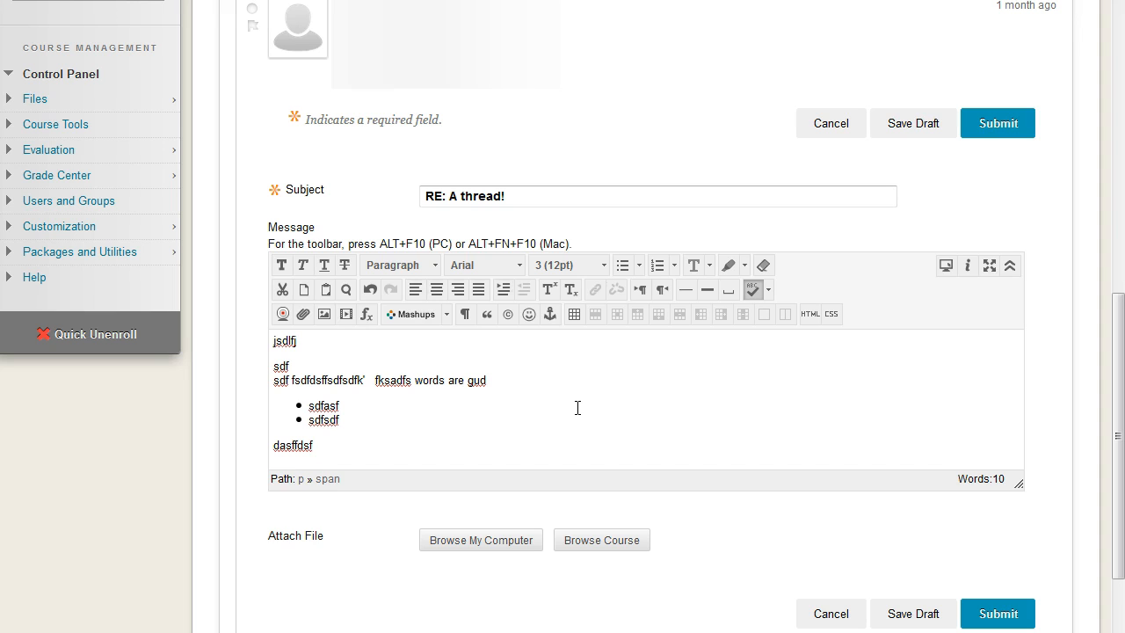
Make the first line "jsdlfj" bold and underline the word "sdf" on the line below it.
double_click(287, 341)
click(281, 265)
click(281, 367)
double_click(281, 367)
click(324, 265)
Make the word "fsdfdsffsdfsdfk" italic, bold and underlined.
click(312, 382)
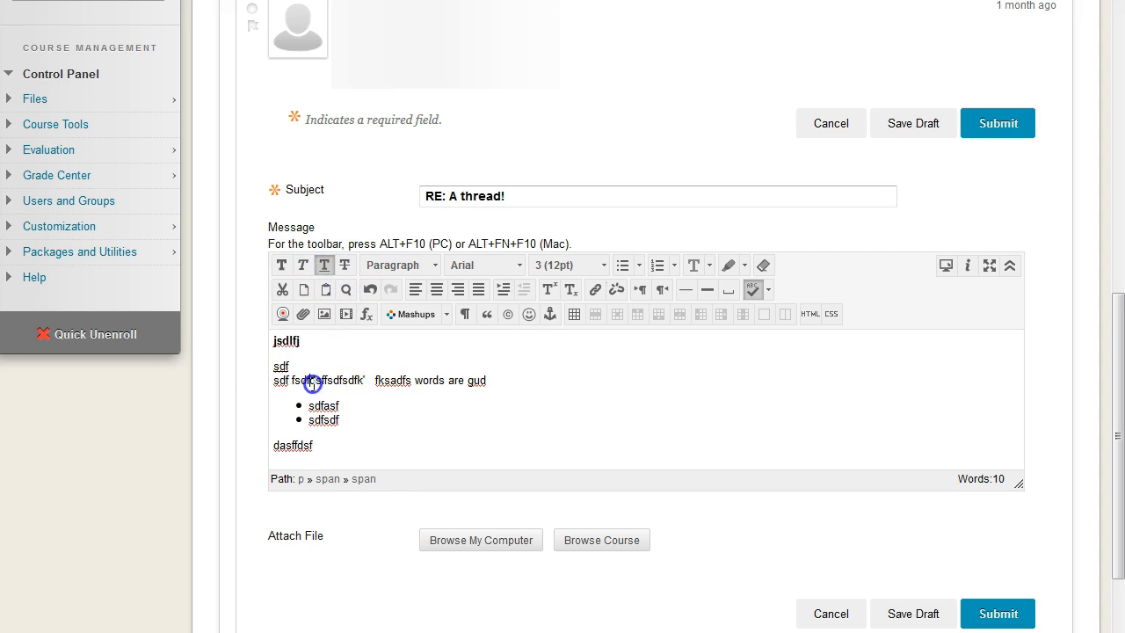
double_click(312, 382)
click(302, 264)
click(280, 264)
click(323, 264)
click(520, 384)
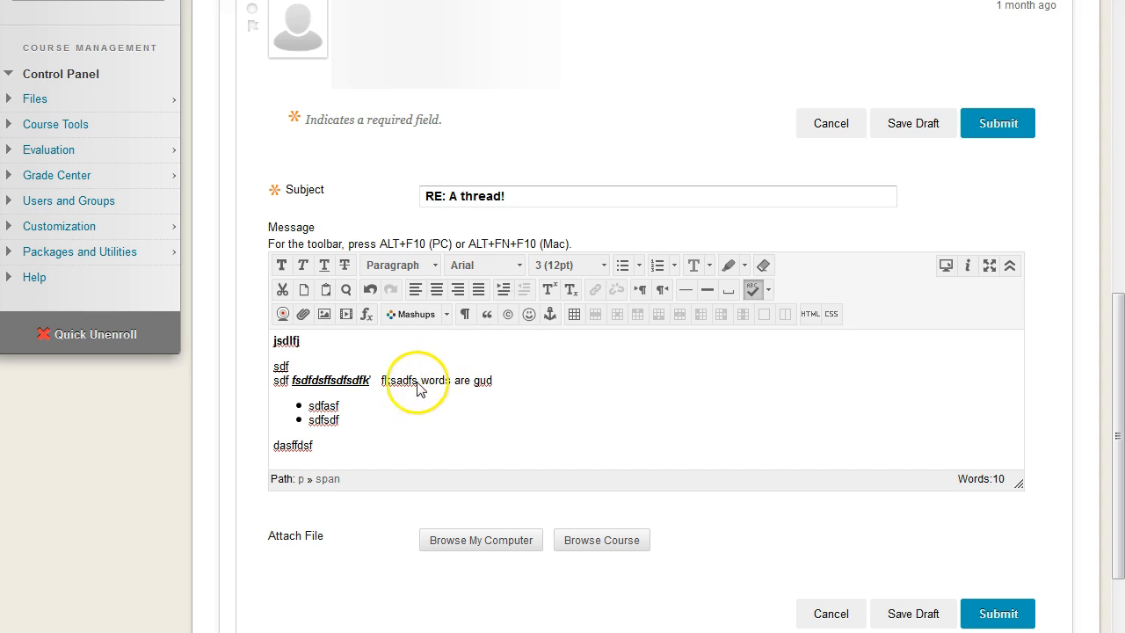
drag(380, 379, 451, 380)
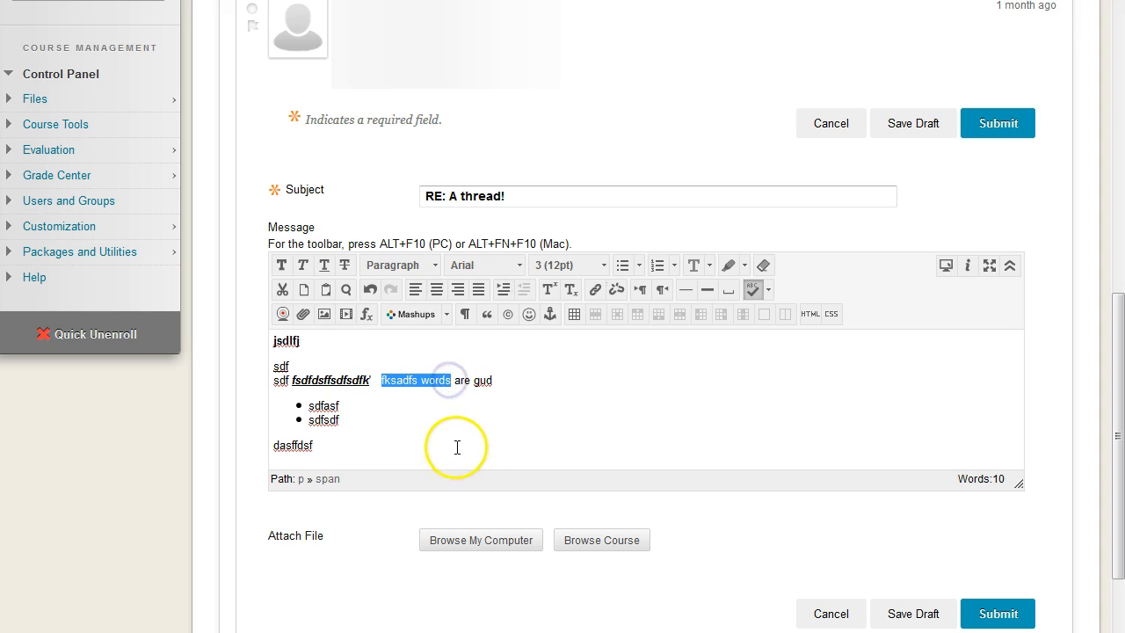
click(595, 291)
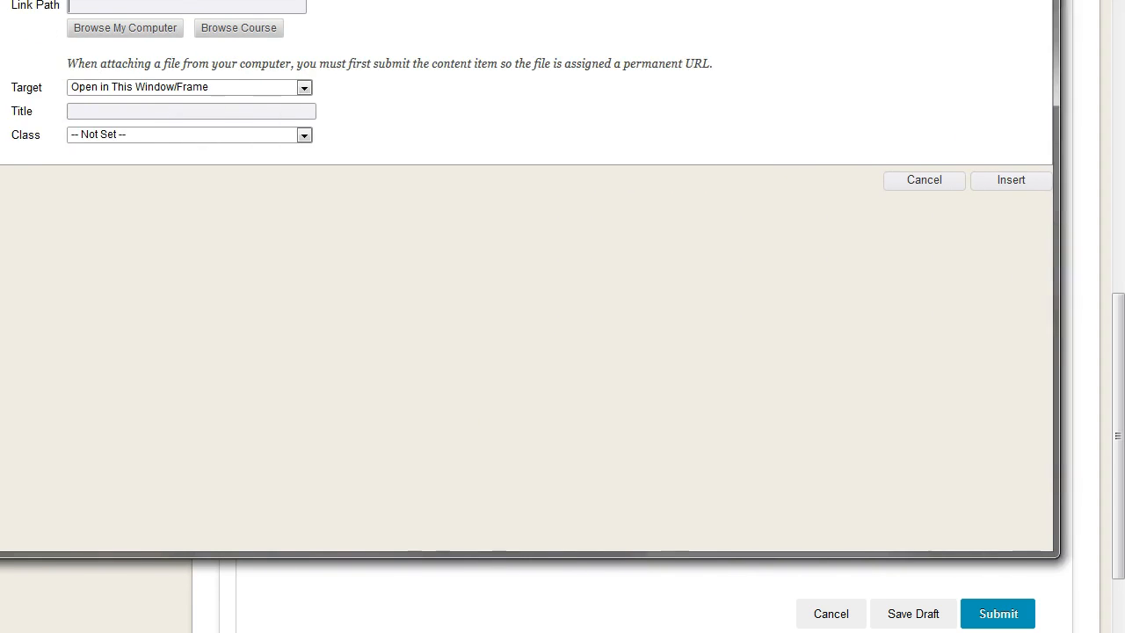
click(273, 14)
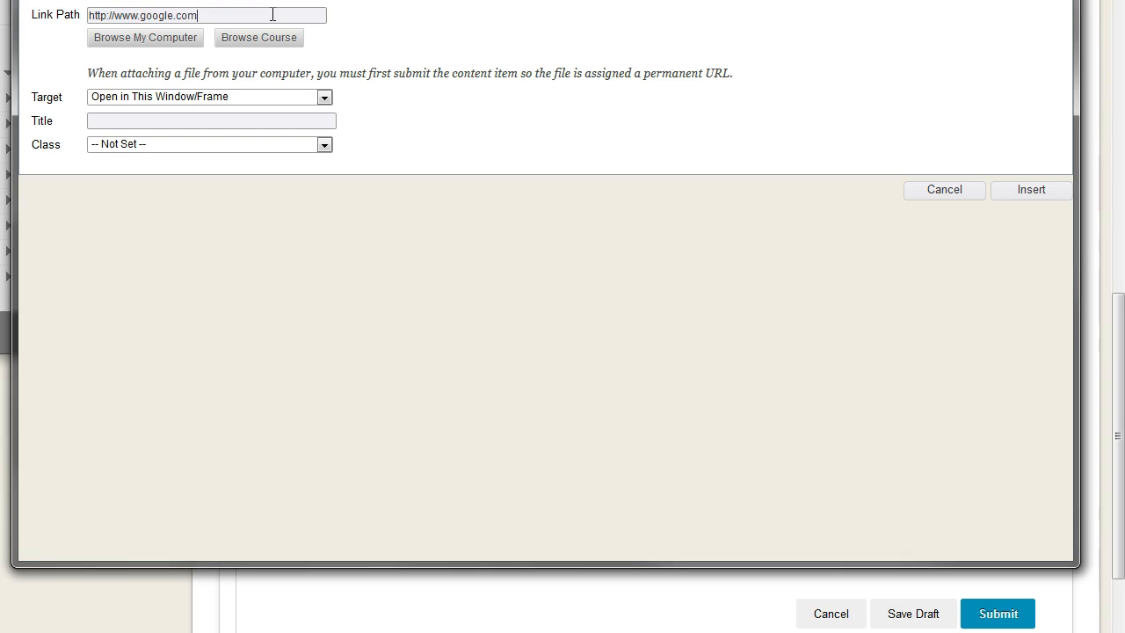
drag(115, 16, 226, 24)
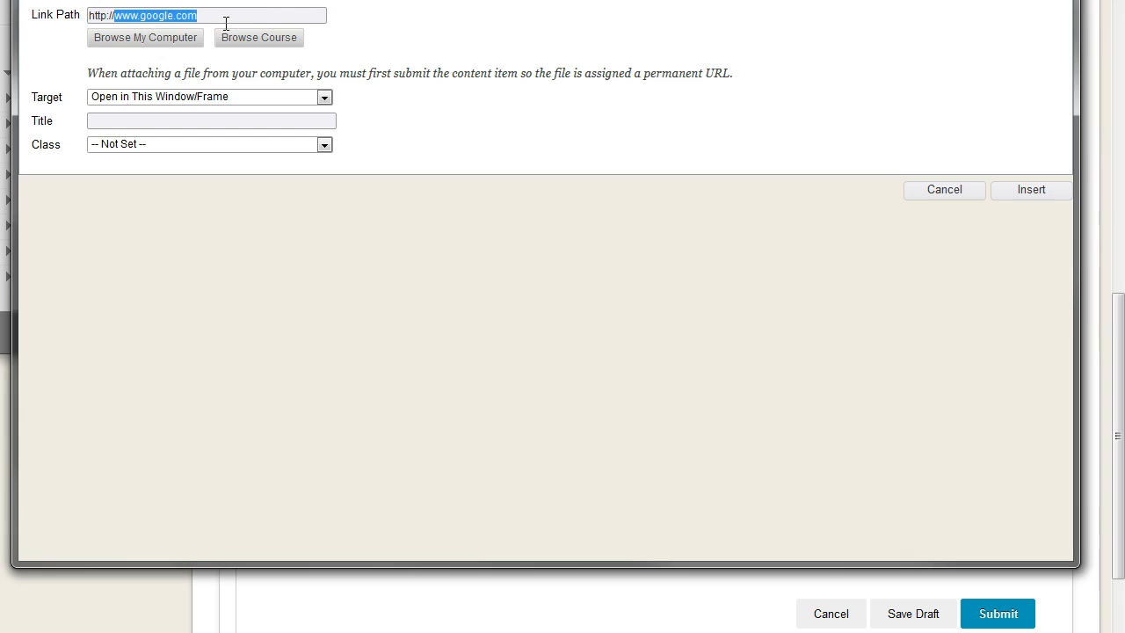
double_click(114, 18)
drag(109, 18, 89, 18)
drag(217, 17, 87, 16)
click(277, 22)
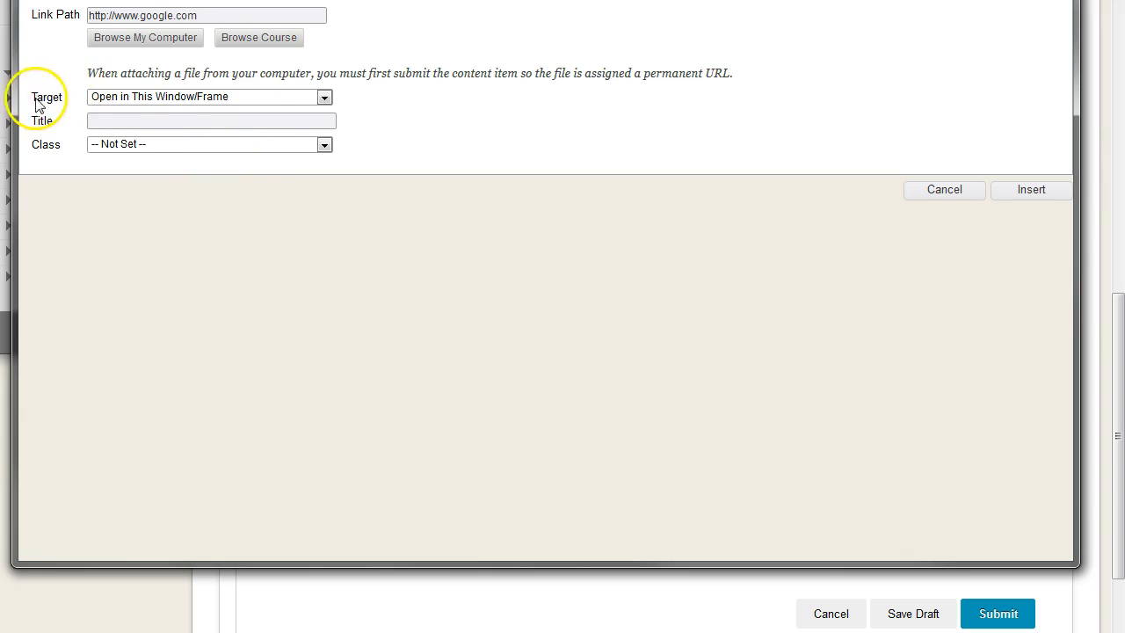
Set the link target to Open in New Window (_blank) and insert the link into the message.
click(217, 98)
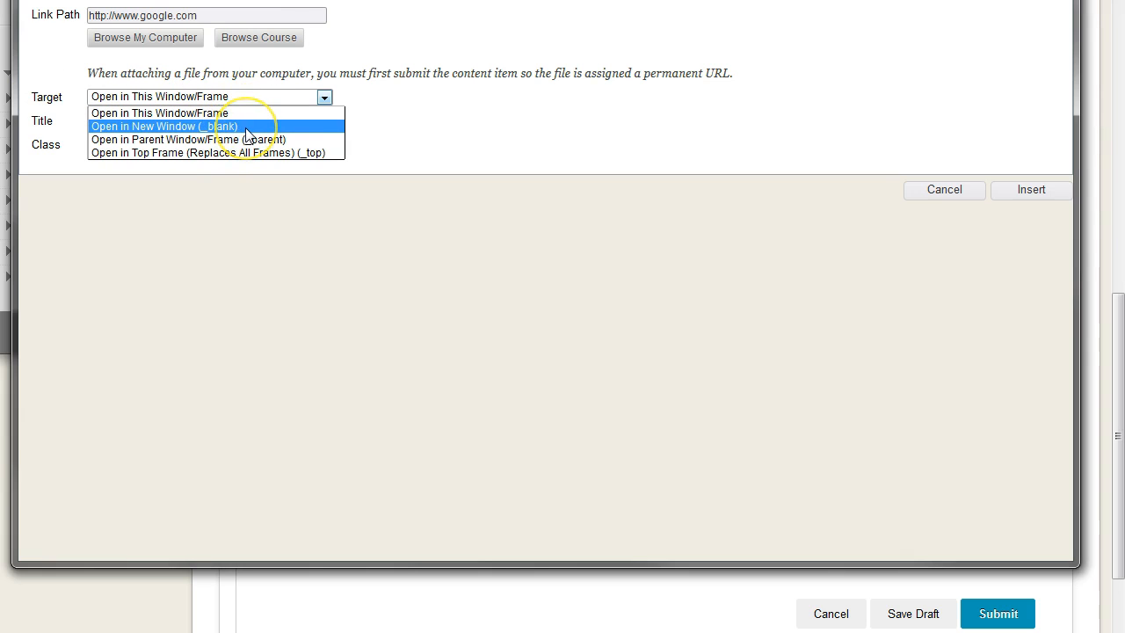
click(247, 132)
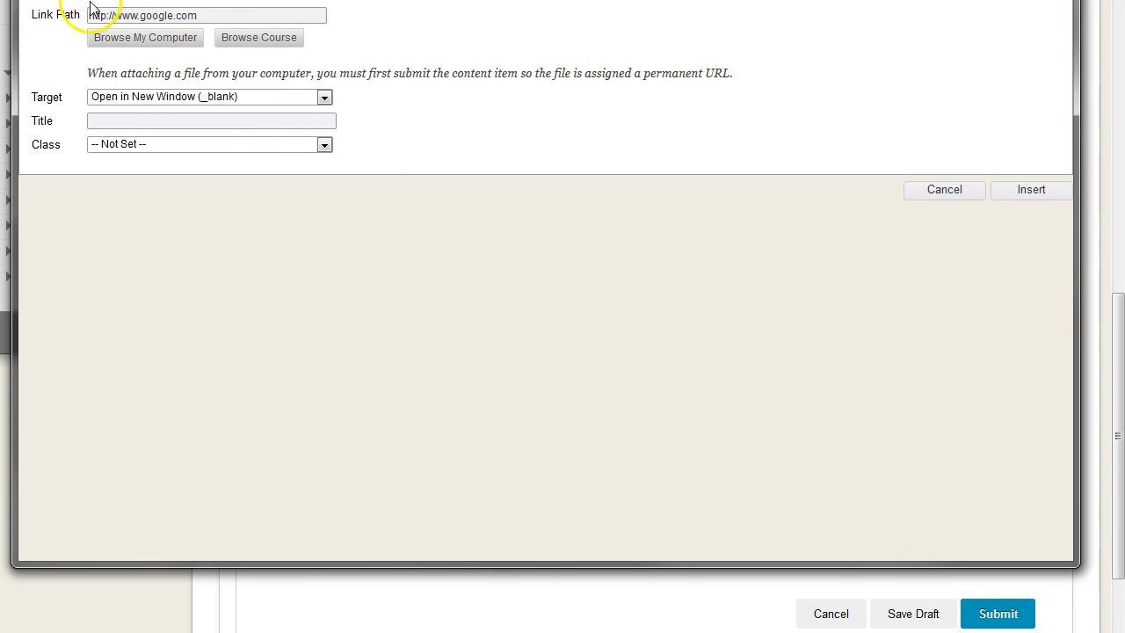
click(1042, 196)
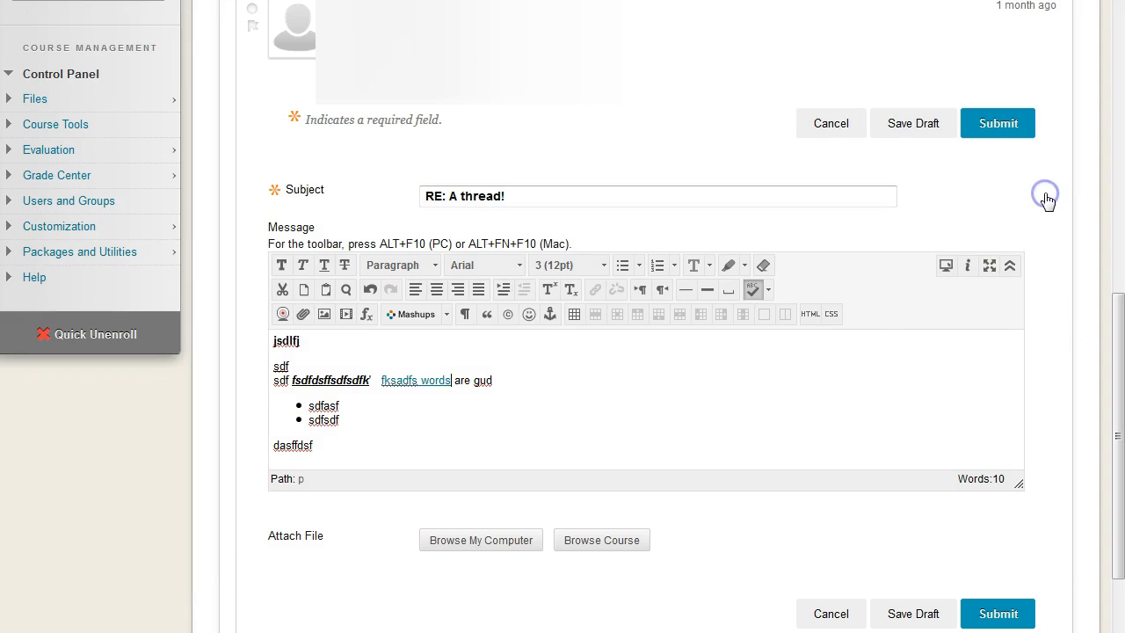
click(406, 381)
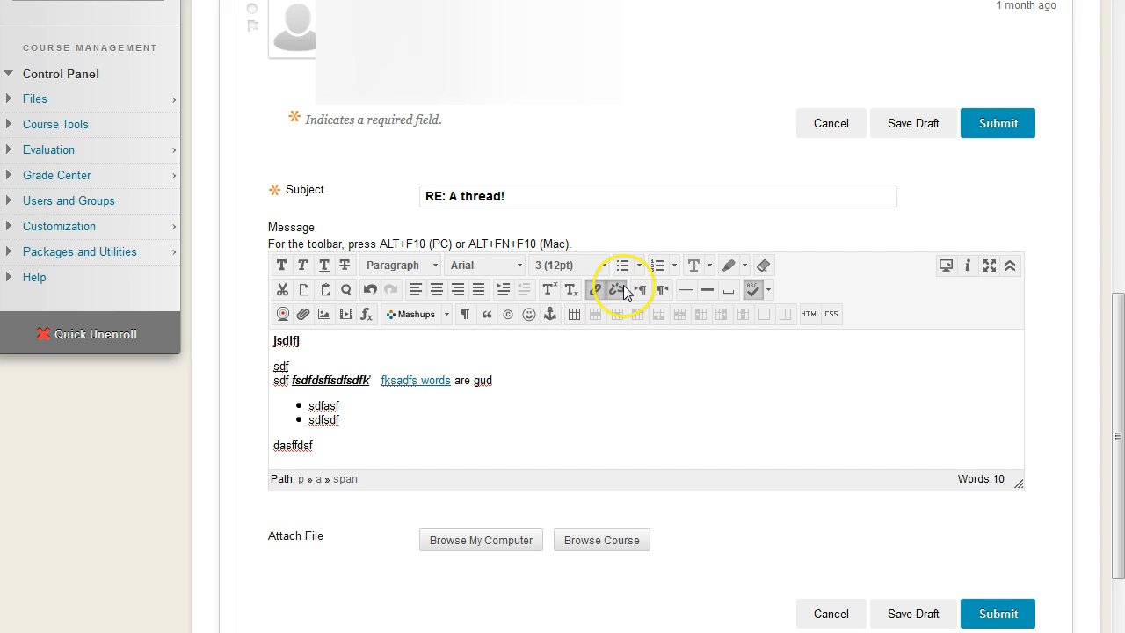
click(520, 384)
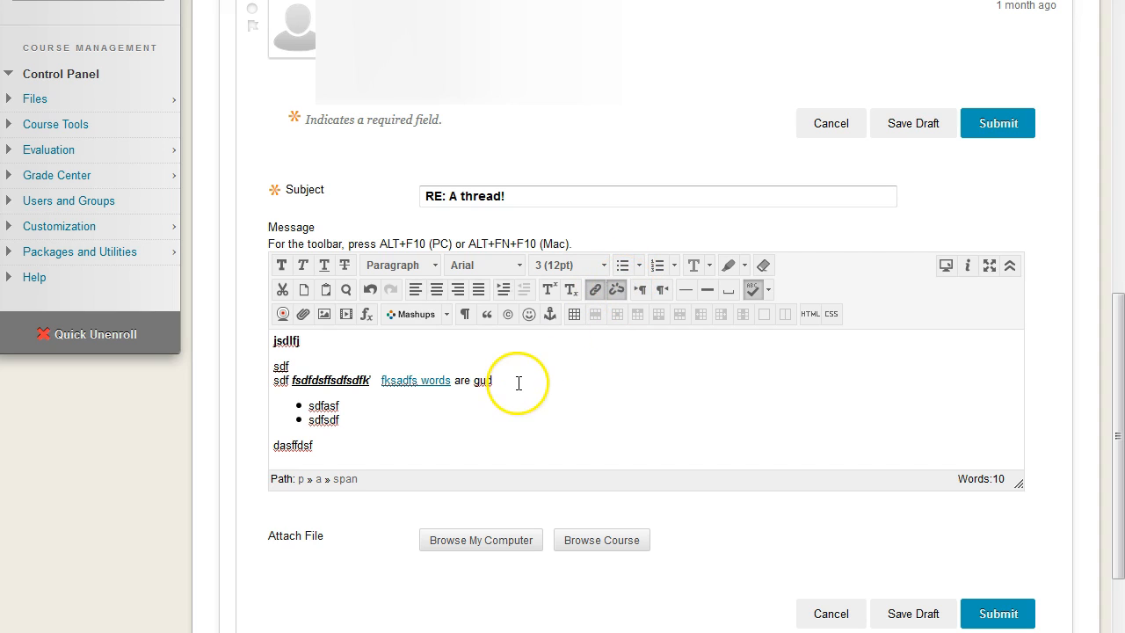
Examine the available bullet types and numbering types for the bulleted list in the message.
click(371, 412)
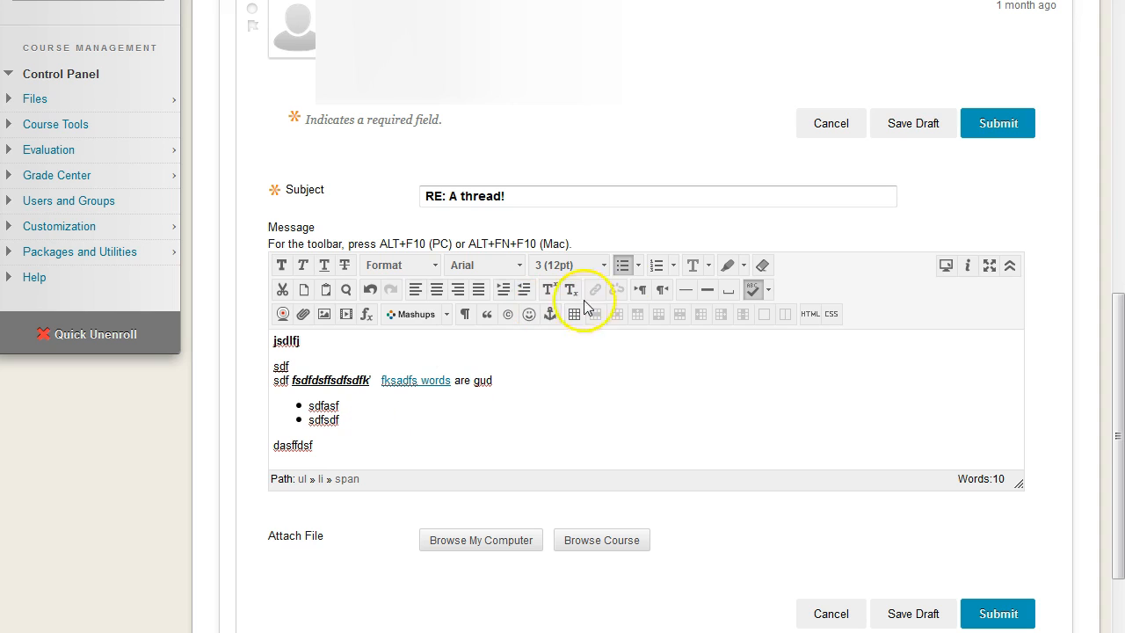
click(637, 265)
click(637, 266)
click(638, 267)
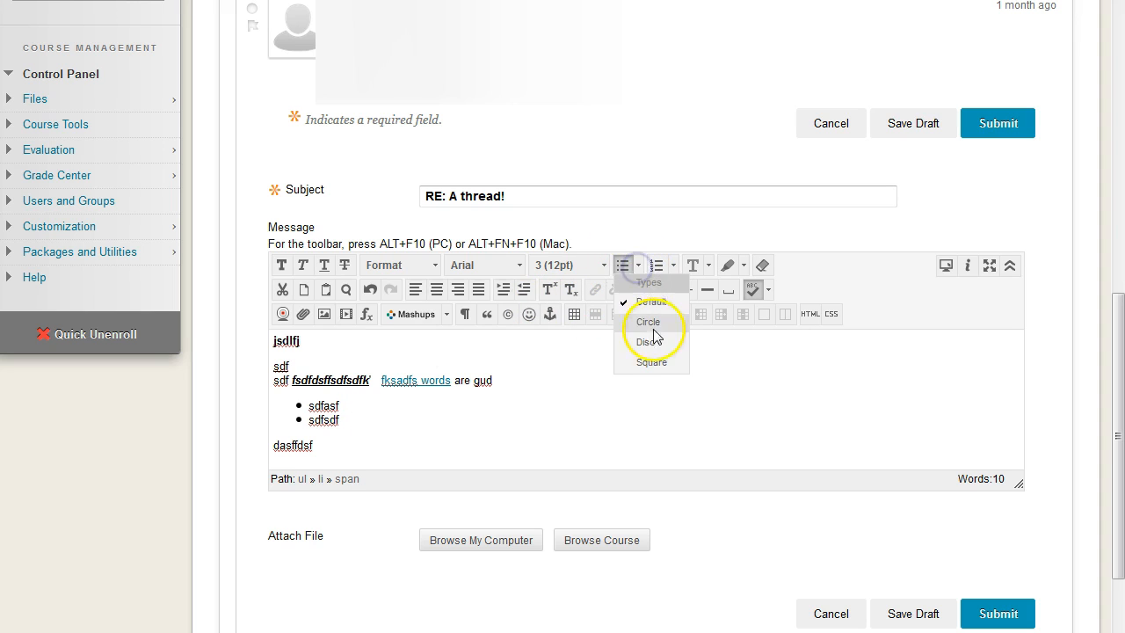
click(673, 265)
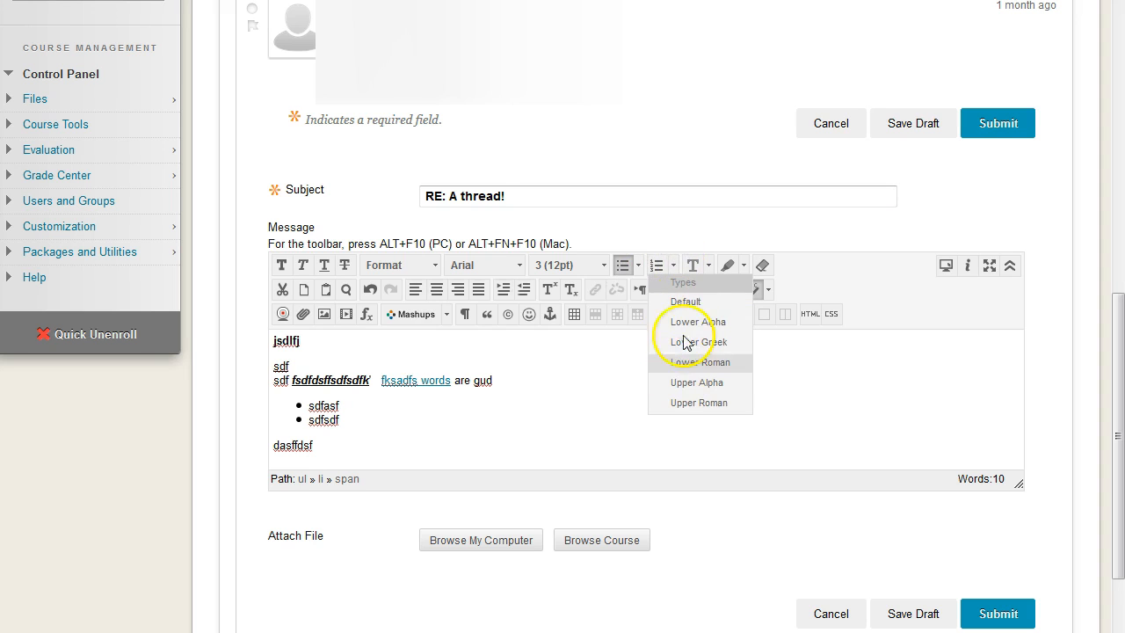
click(674, 265)
click(430, 422)
click(459, 439)
click(462, 423)
scroll(495, 433, up, 3)
scroll(518, 443, down, 2)
scroll(540, 451, down, 1)
Add "sdalfjsdjf" after "dasffdsf", followed by a new paragraph "fasdfdf" with single line breaks before "dsfsfdsfsfs" and "dfsf".
click(455, 443)
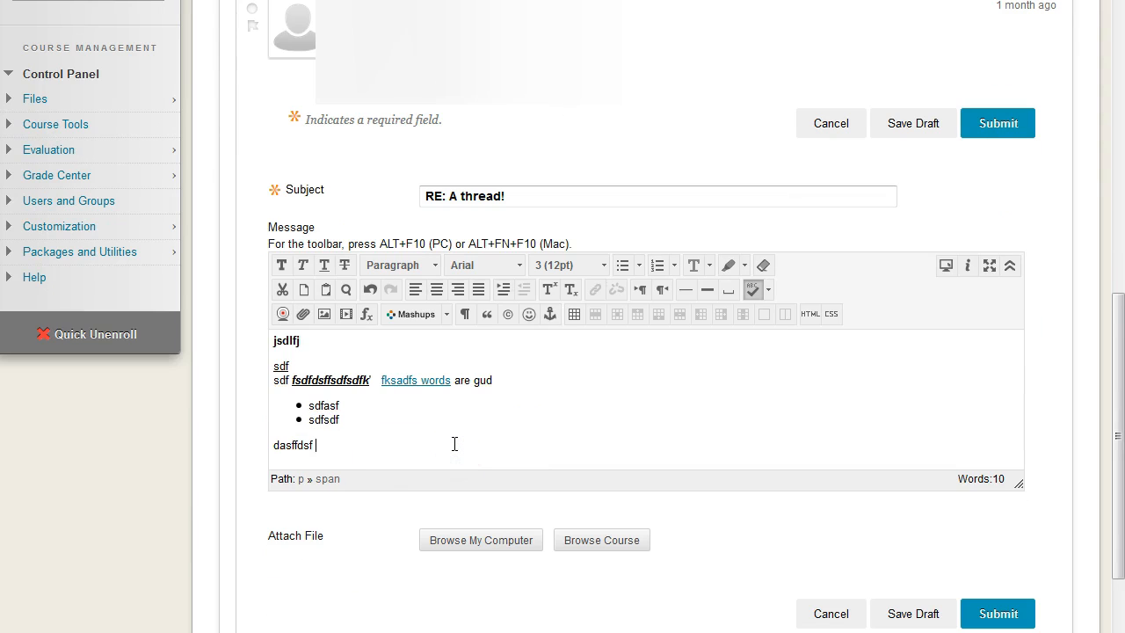
key(Return)
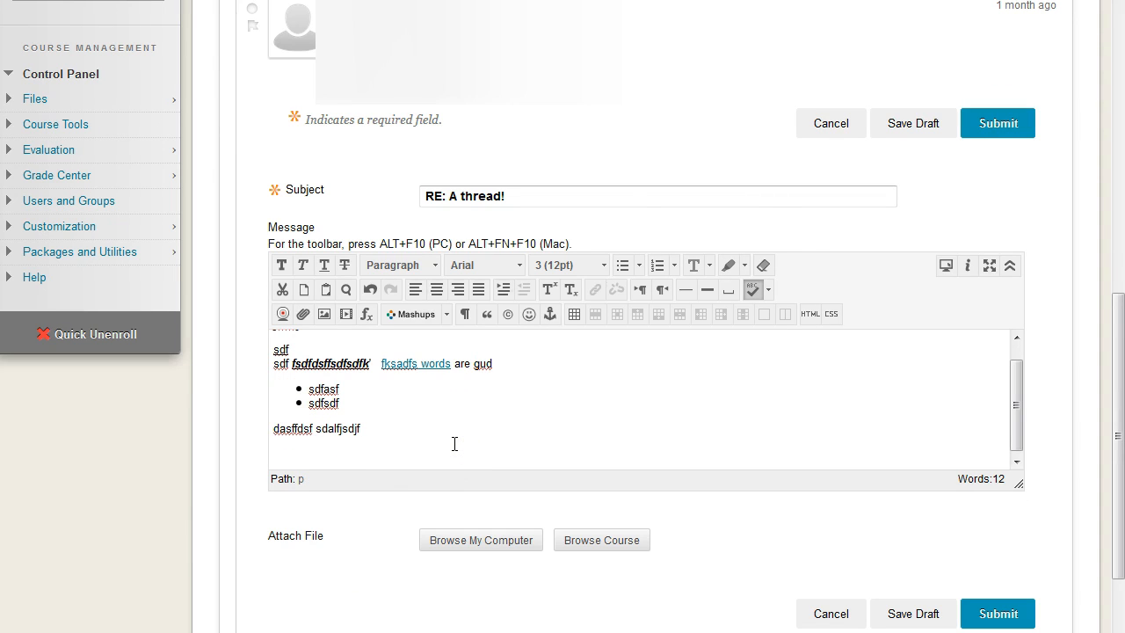
text(fasdfdf)
key(shift+Return)
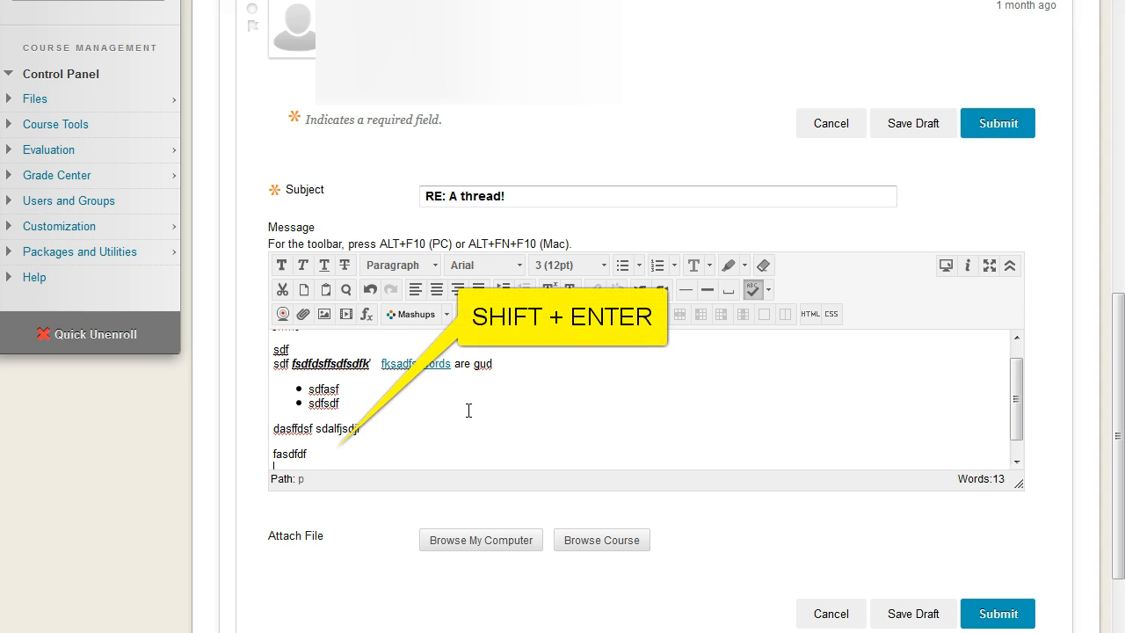
text(dsfsfdsfsfs)
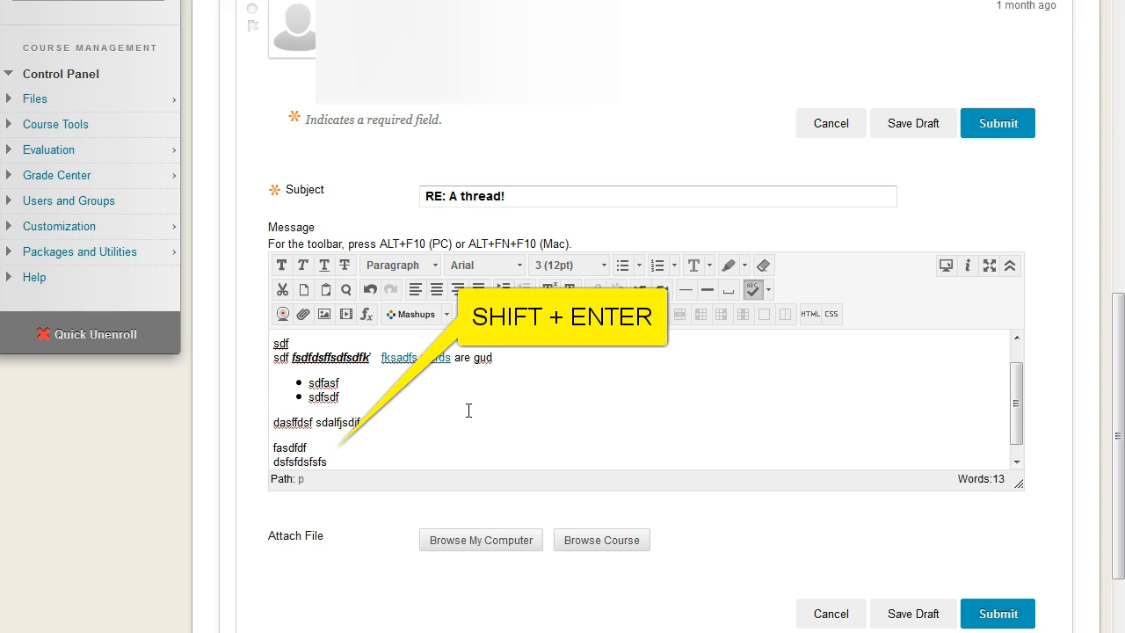
key(shift+Return)
text(dfsf)
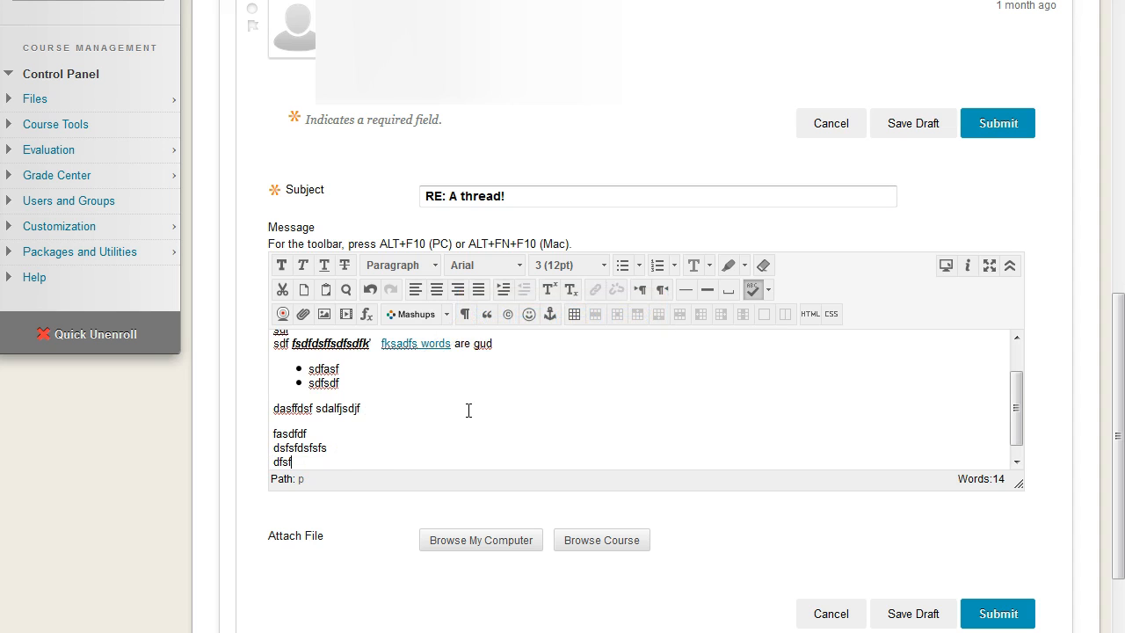
scroll(468, 411, up, 4)
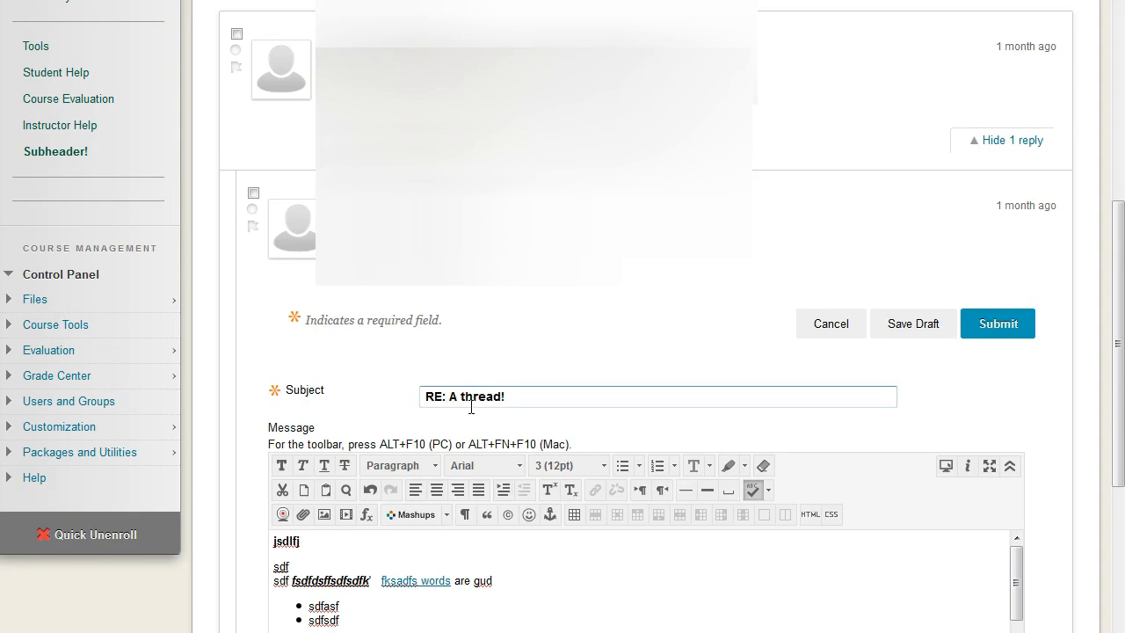
scroll(470, 396, down, 4)
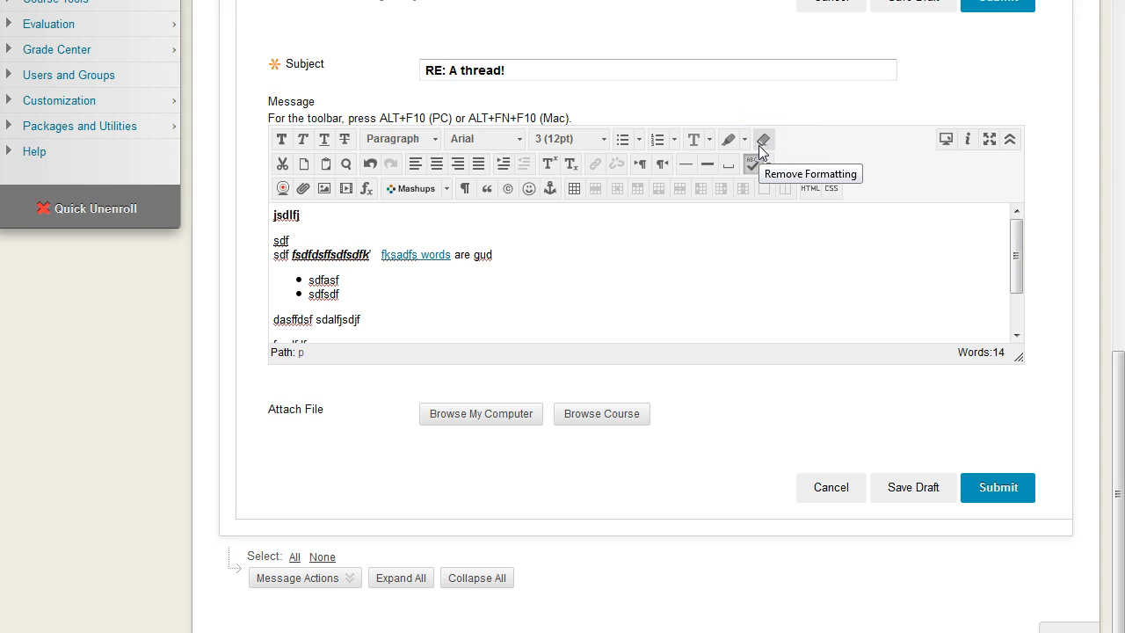
click(510, 276)
scroll(528, 303, down, 1)
click(484, 329)
scroll(530, 307, up, 2)
scroll(546, 306, down, 2)
scroll(654, 311, down, 2)
scroll(656, 311, up, 2)
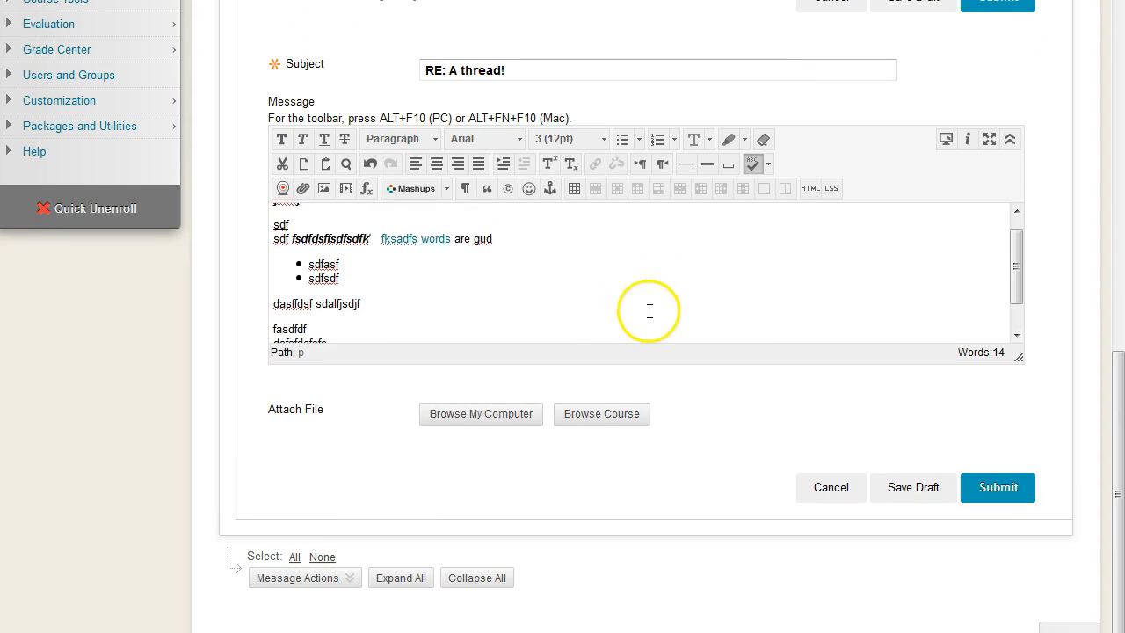
scroll(452, 241, down, 2)
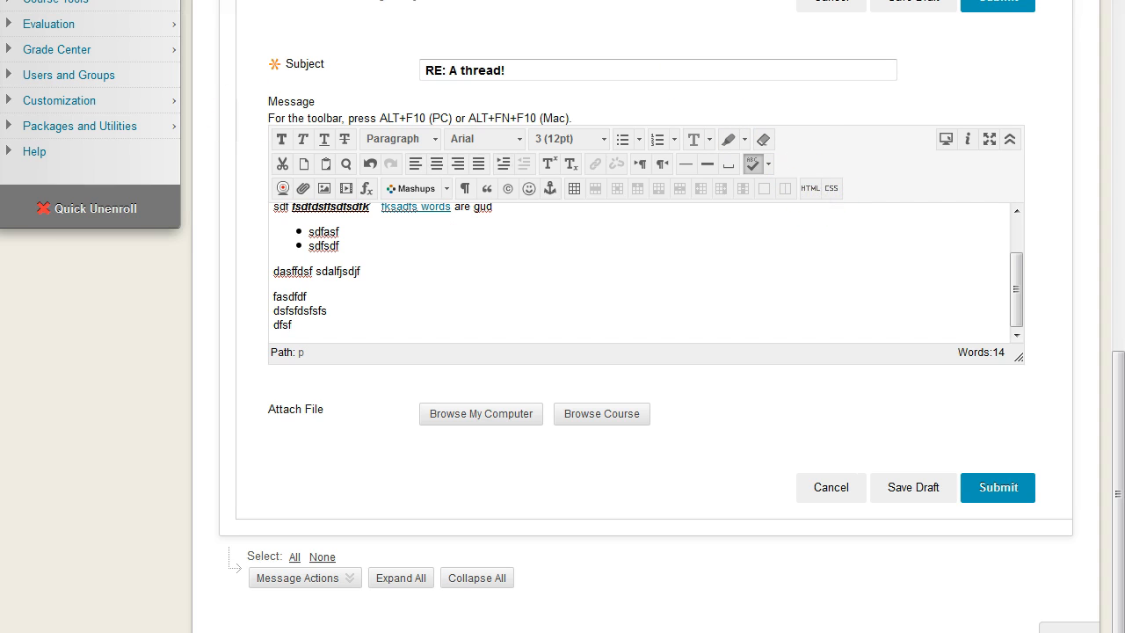
Open the message's HTML code view and examine the markup behind the formatted text.
click(810, 188)
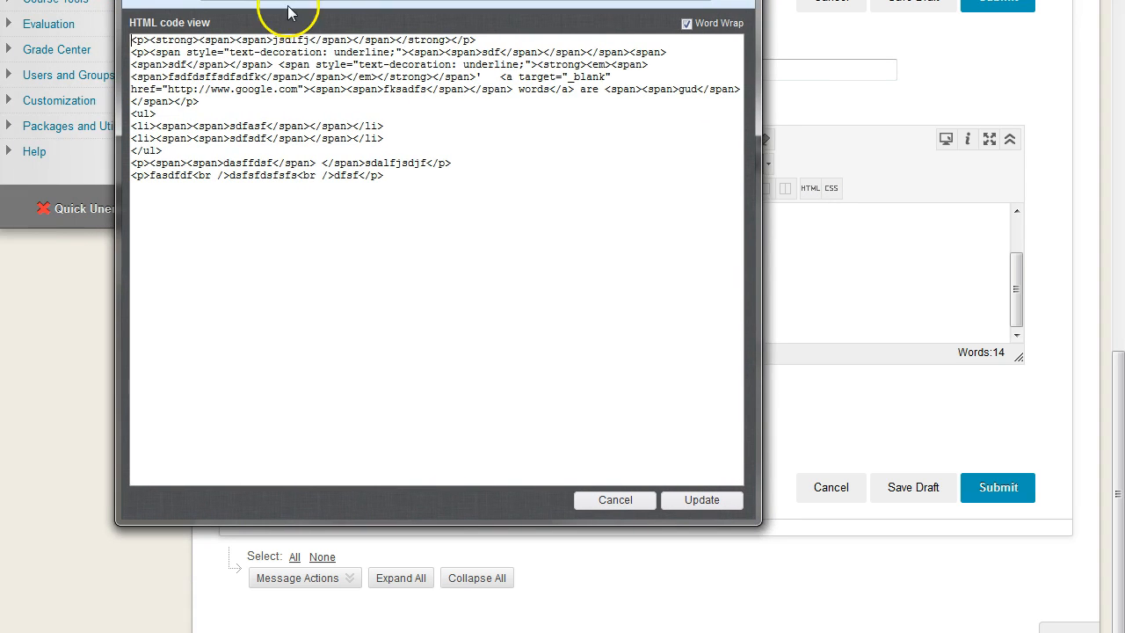
drag(132, 40, 444, 188)
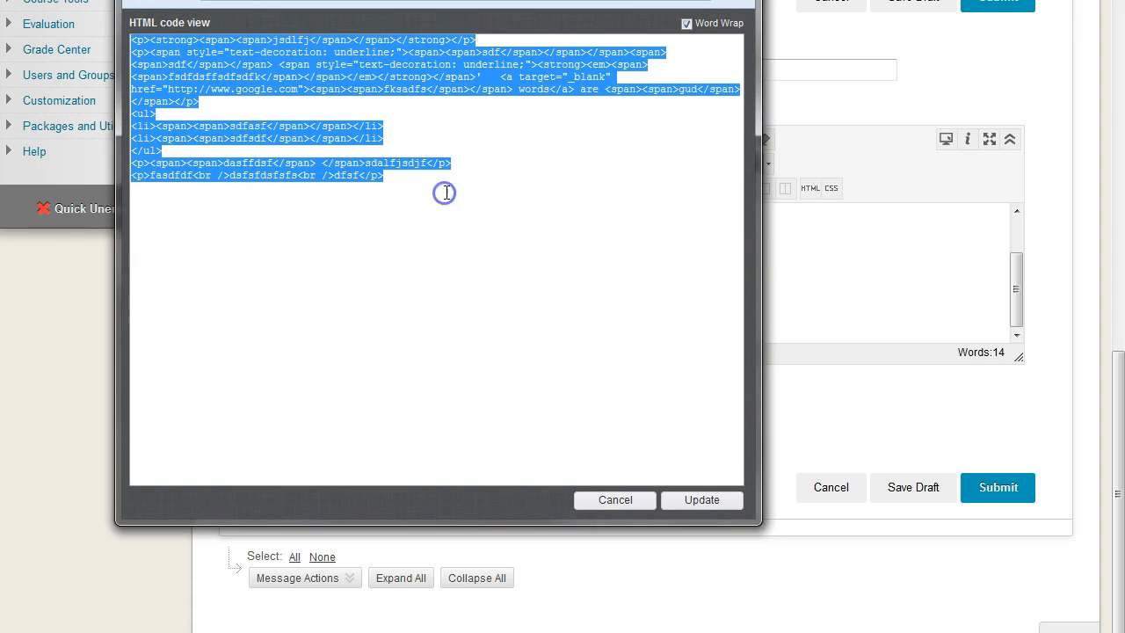
click(446, 185)
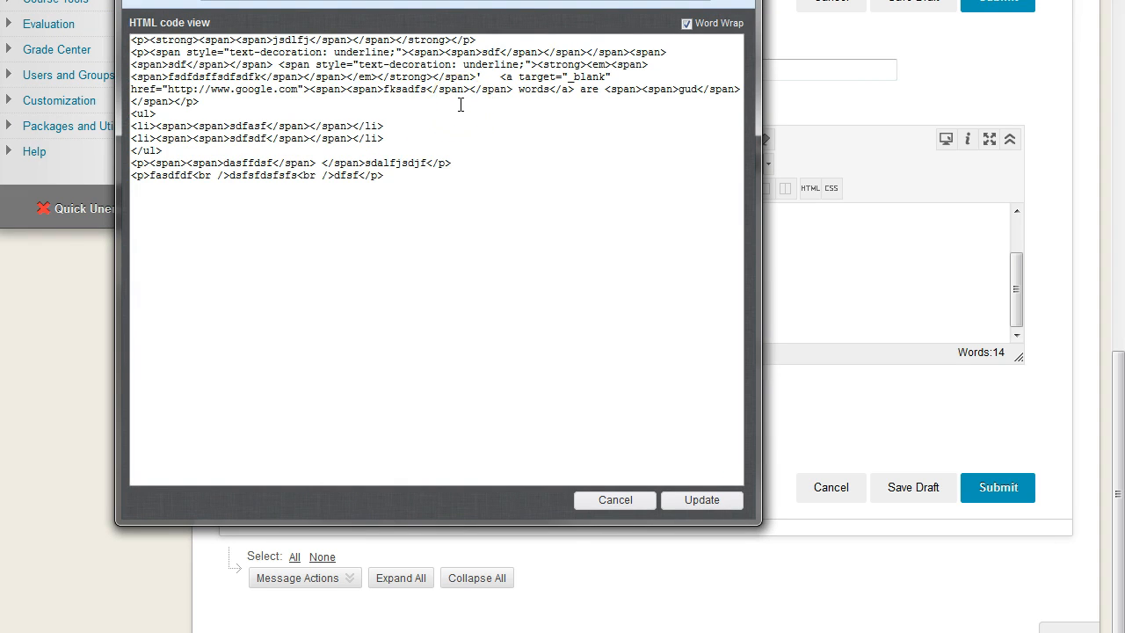
drag(412, 166, 241, 48)
click(355, 119)
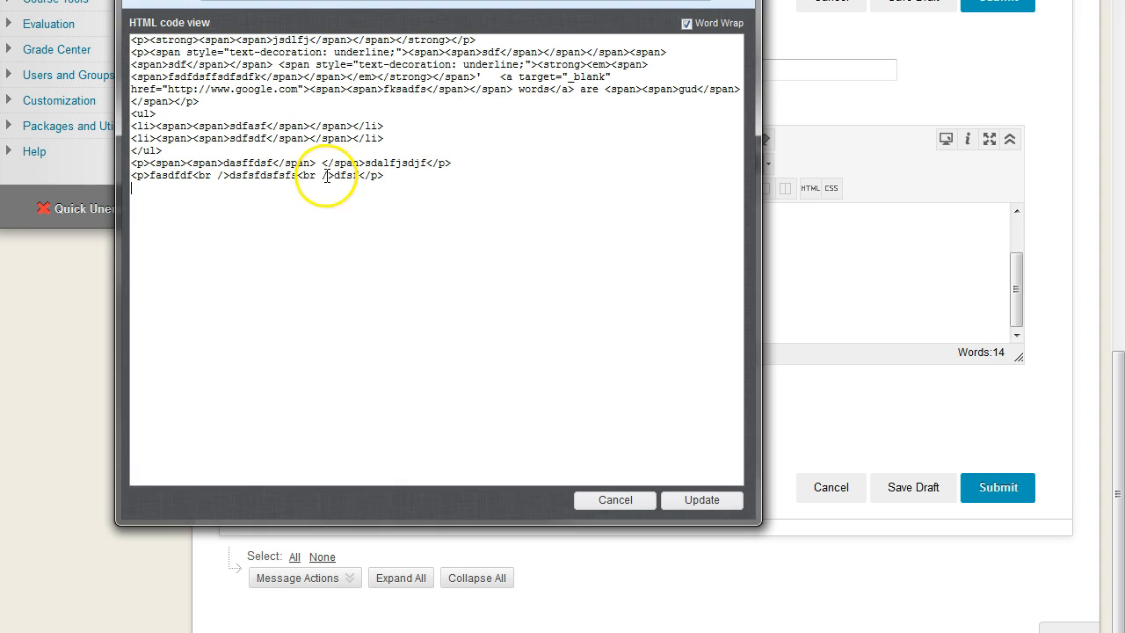
Switch to the YouTube video "Embed a Google Doc Directly Within Blackboard" and exclude the playlist from its share link.
drag(439, 2, 313, 0)
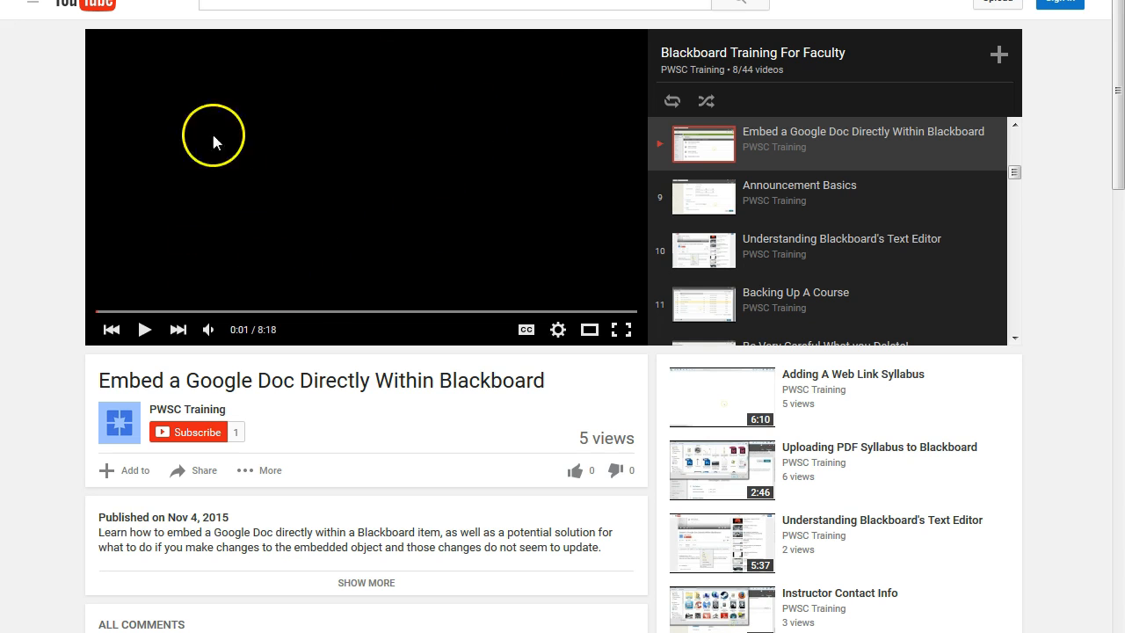
drag(100, 379, 534, 387)
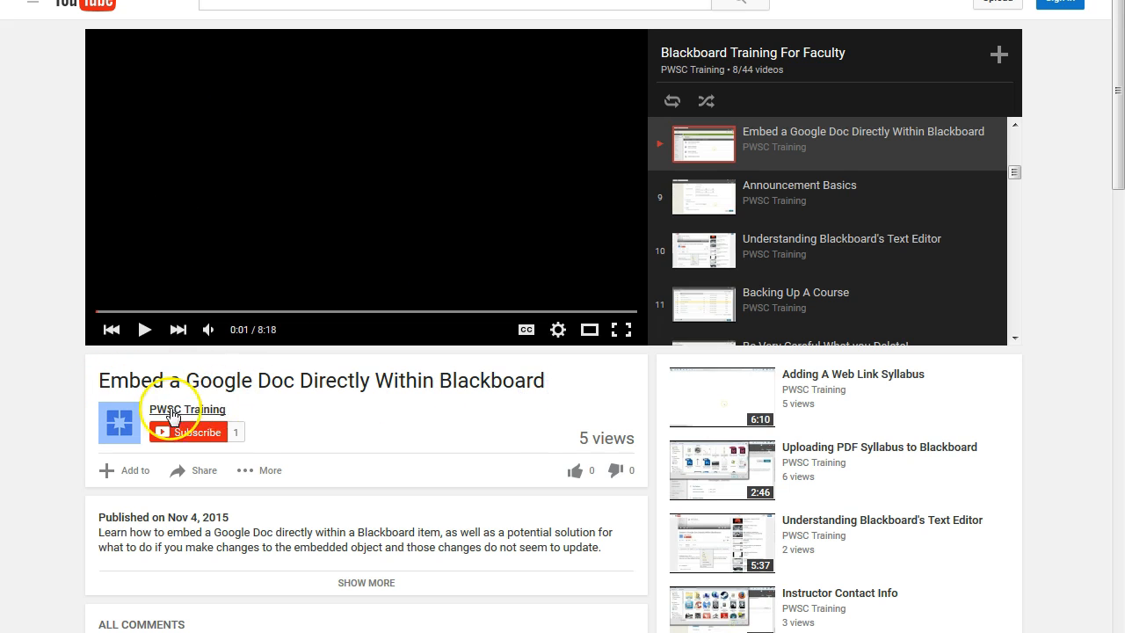
scroll(197, 396, down, 1)
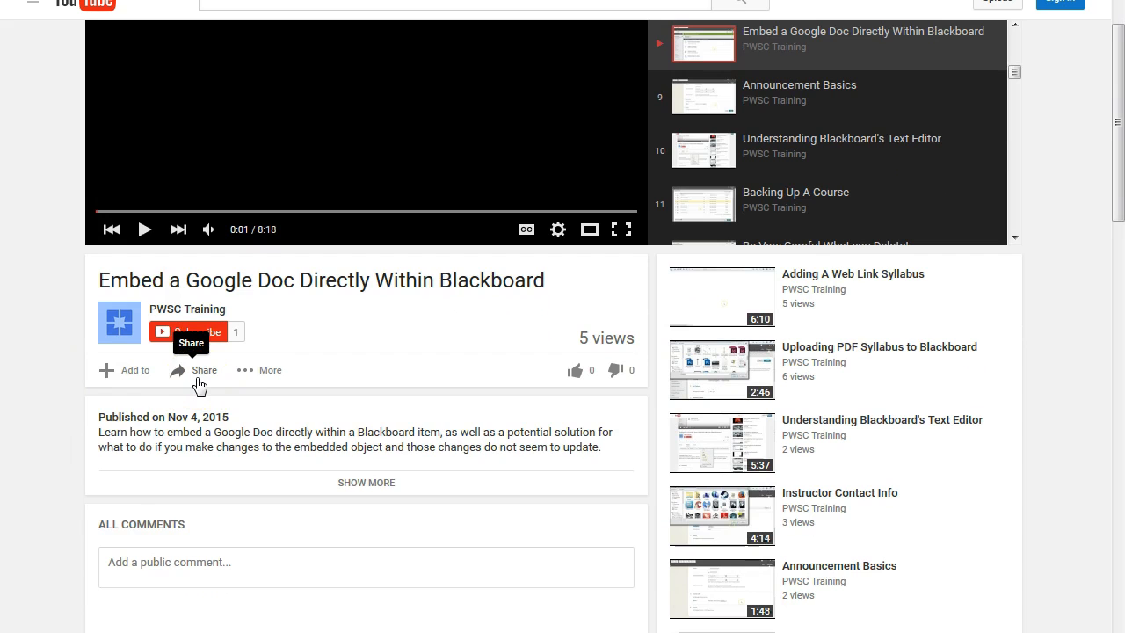
click(199, 385)
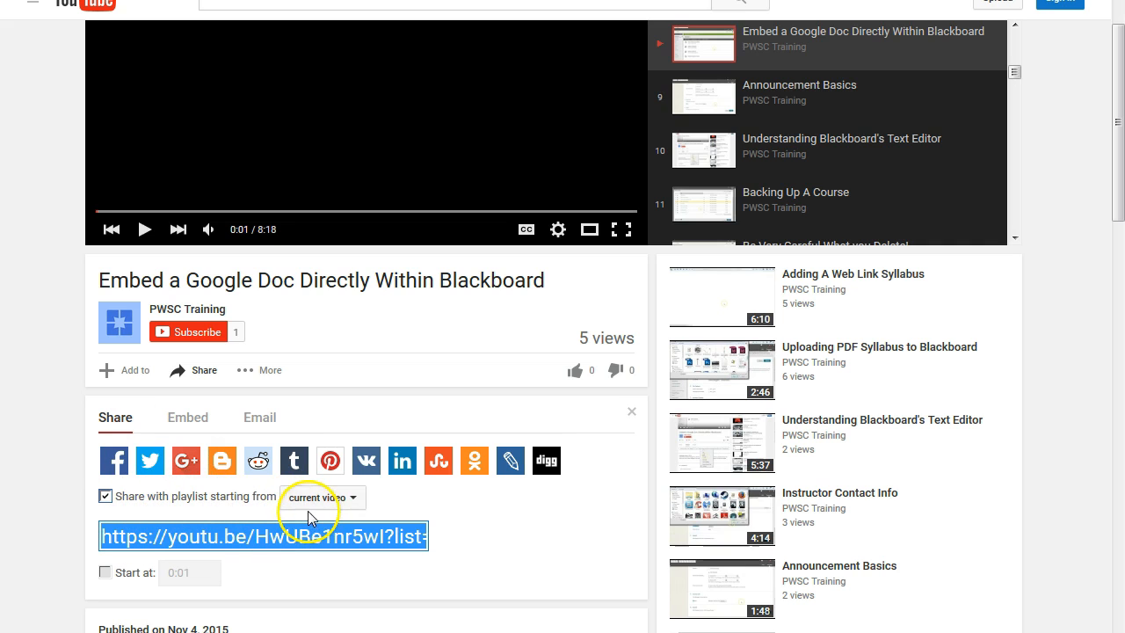
click(105, 497)
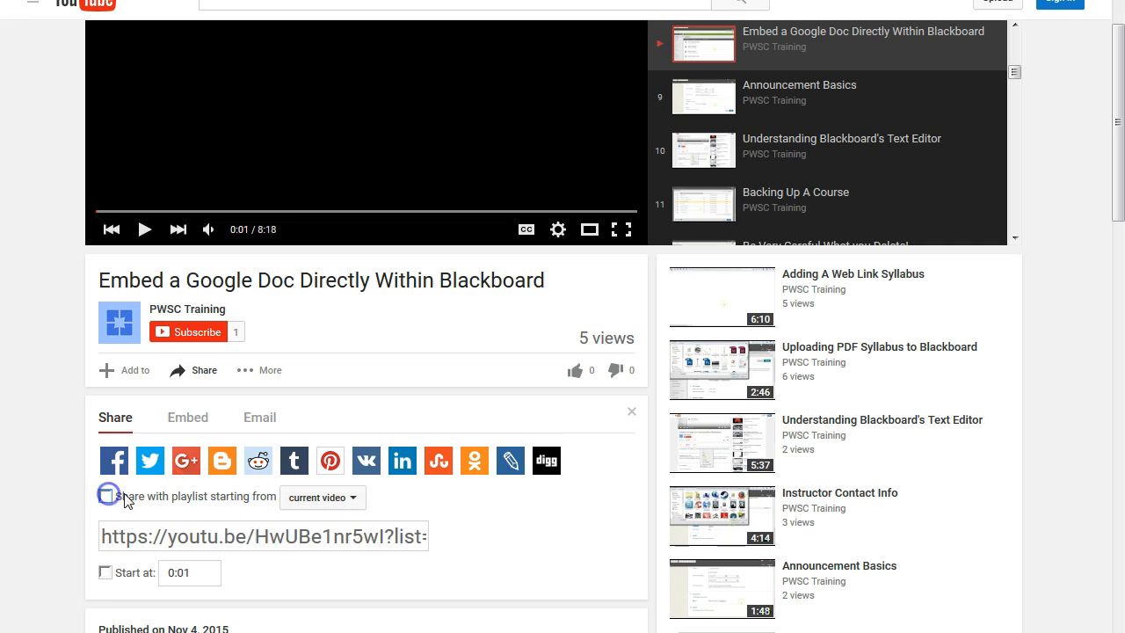
click(401, 545)
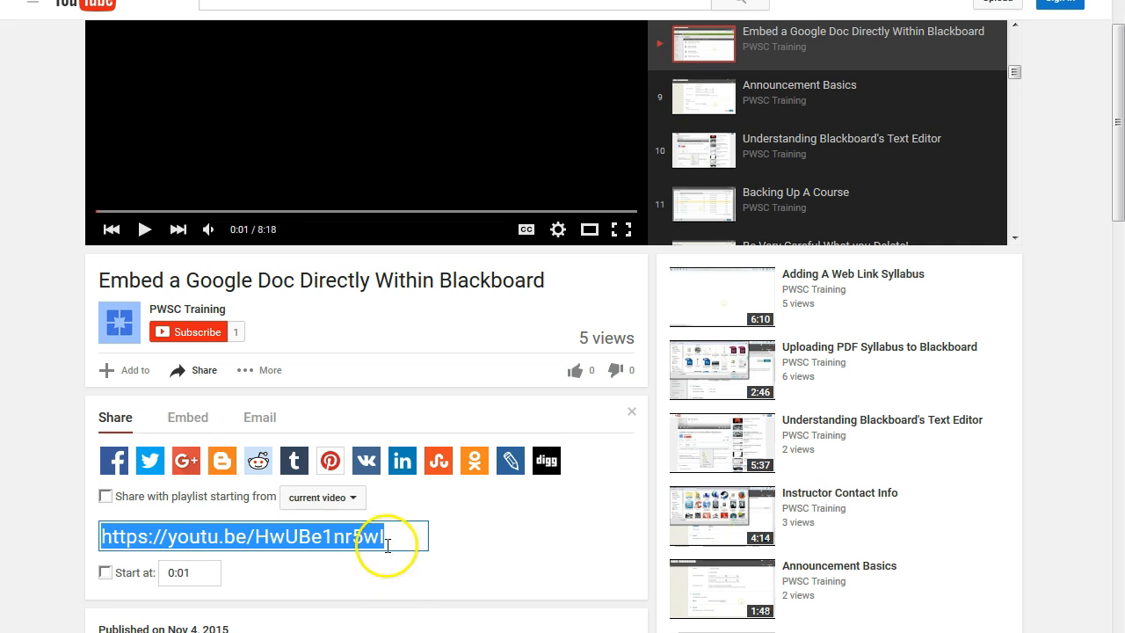
click(392, 537)
Show the video's embed code and exclude the playlist from it.
click(193, 424)
click(192, 495)
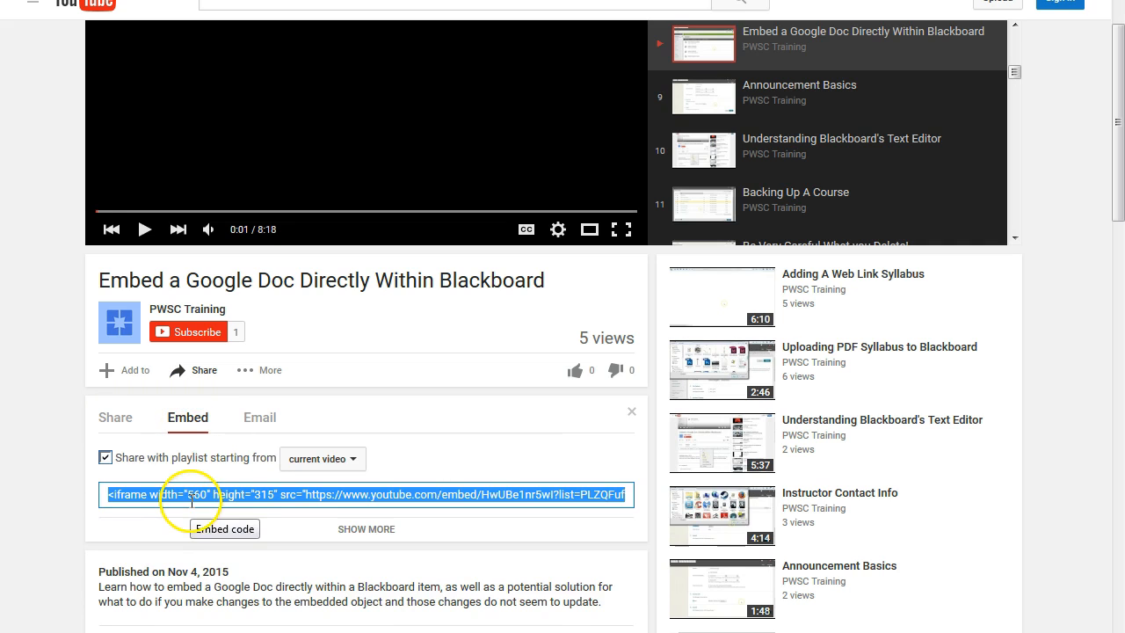
click(105, 458)
Select the entire iframe embed code of the video and copy it to the clipboard.
click(382, 494)
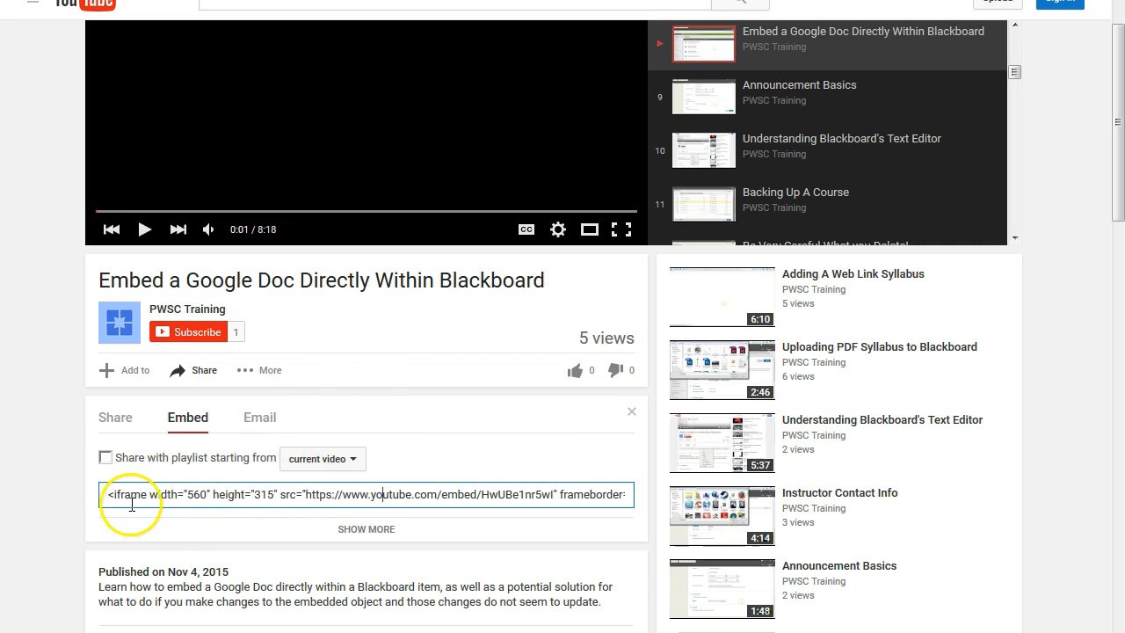
click(156, 493)
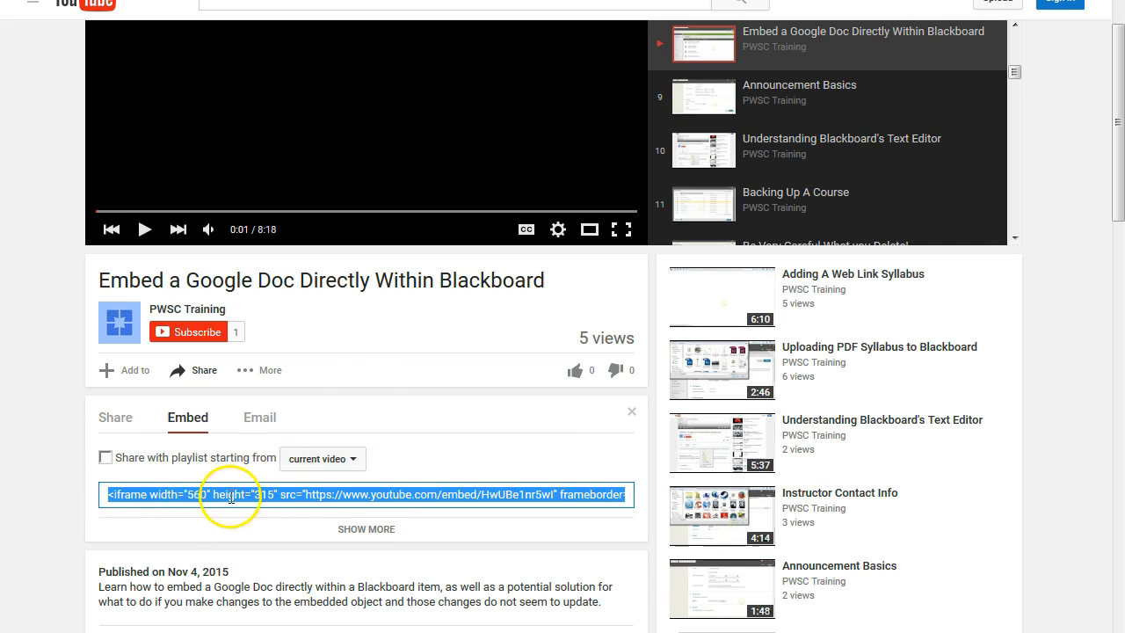
right_click(174, 494)
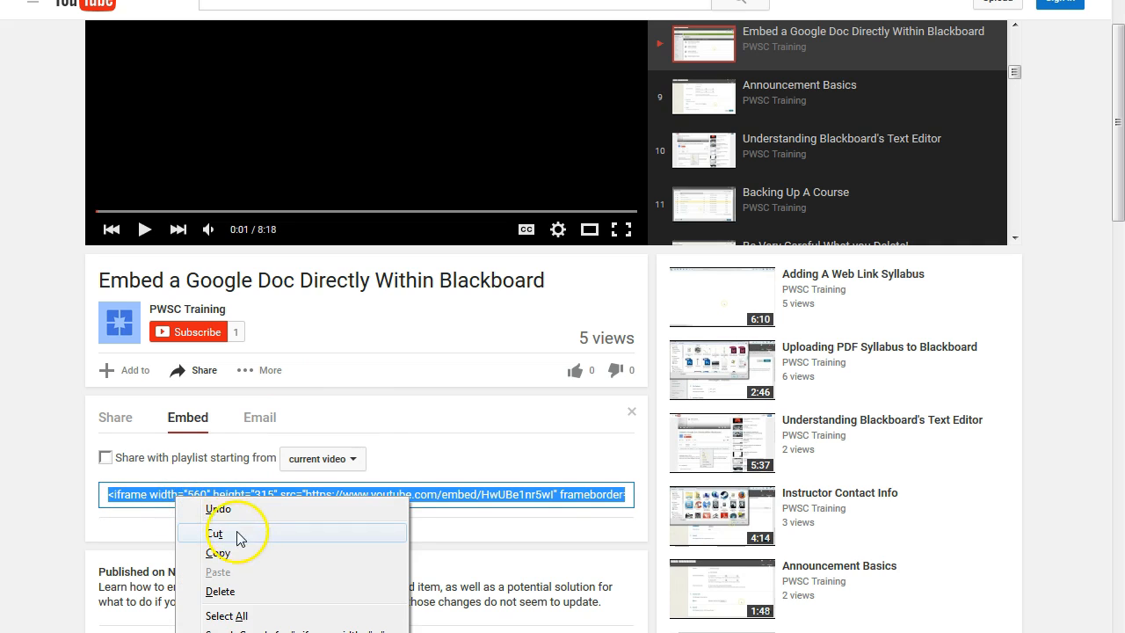
click(148, 494)
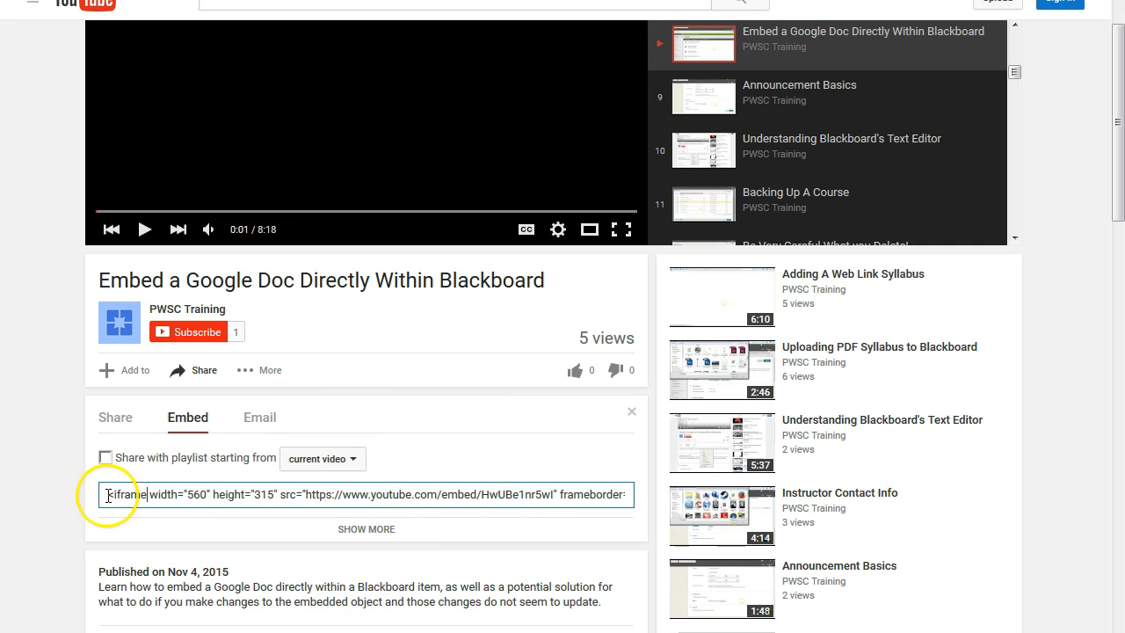
click(131, 494)
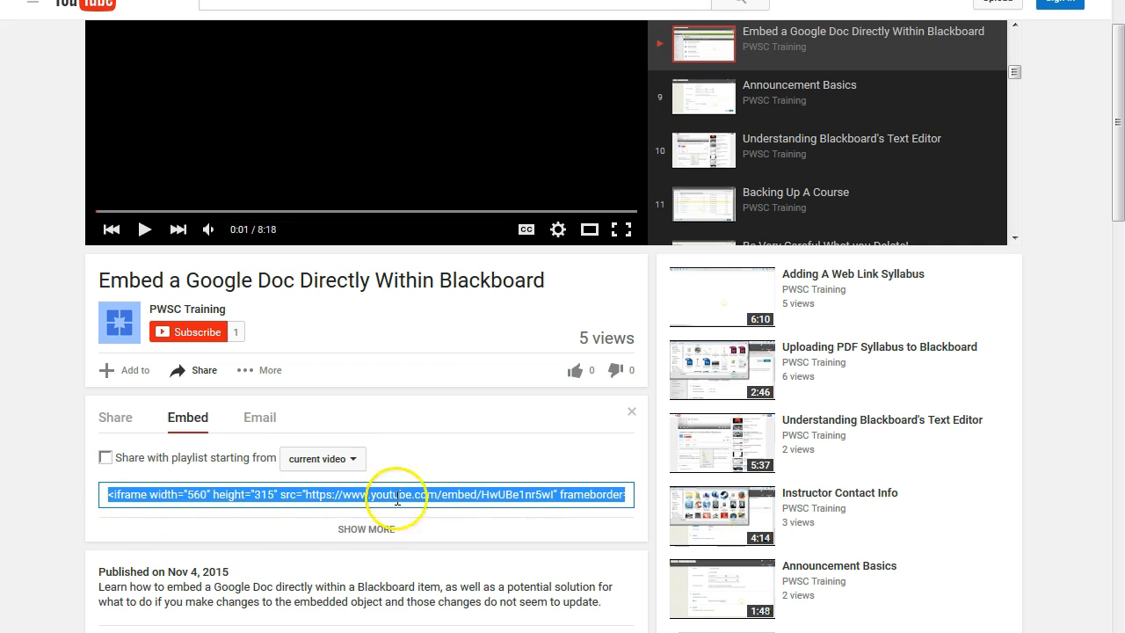
click(295, 494)
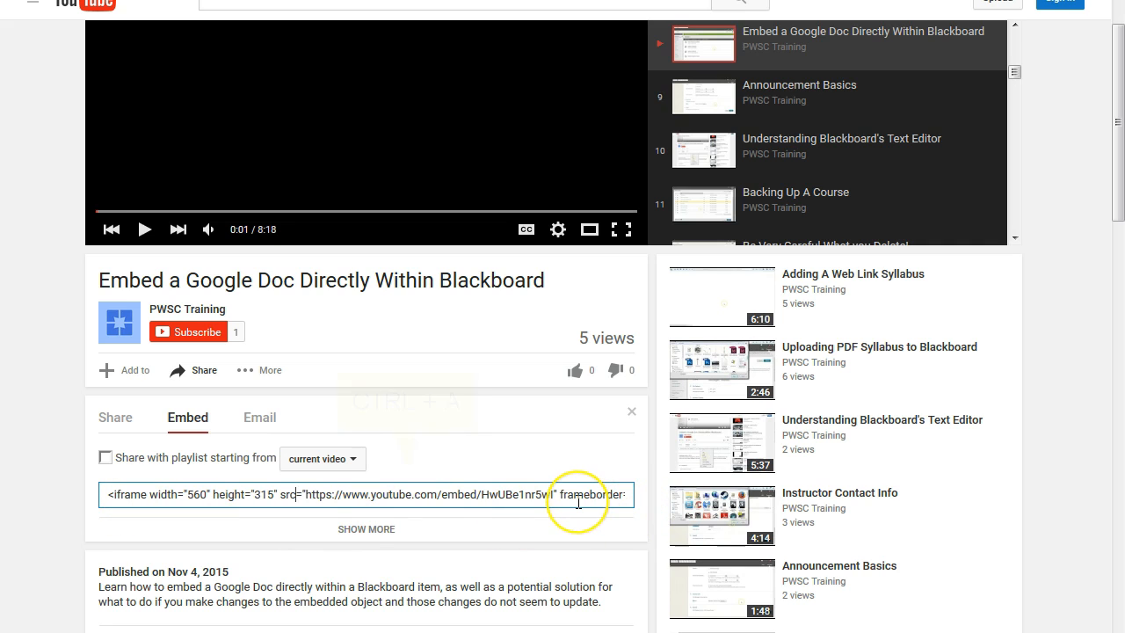
key(ctrl+a)
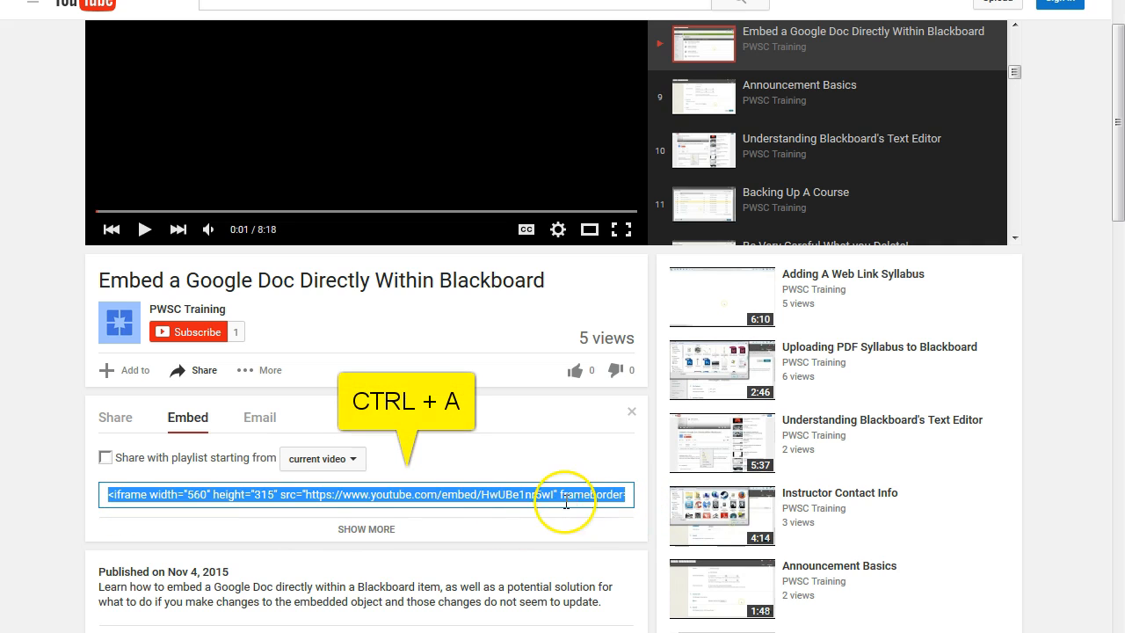
click(504, 497)
right_click(215, 497)
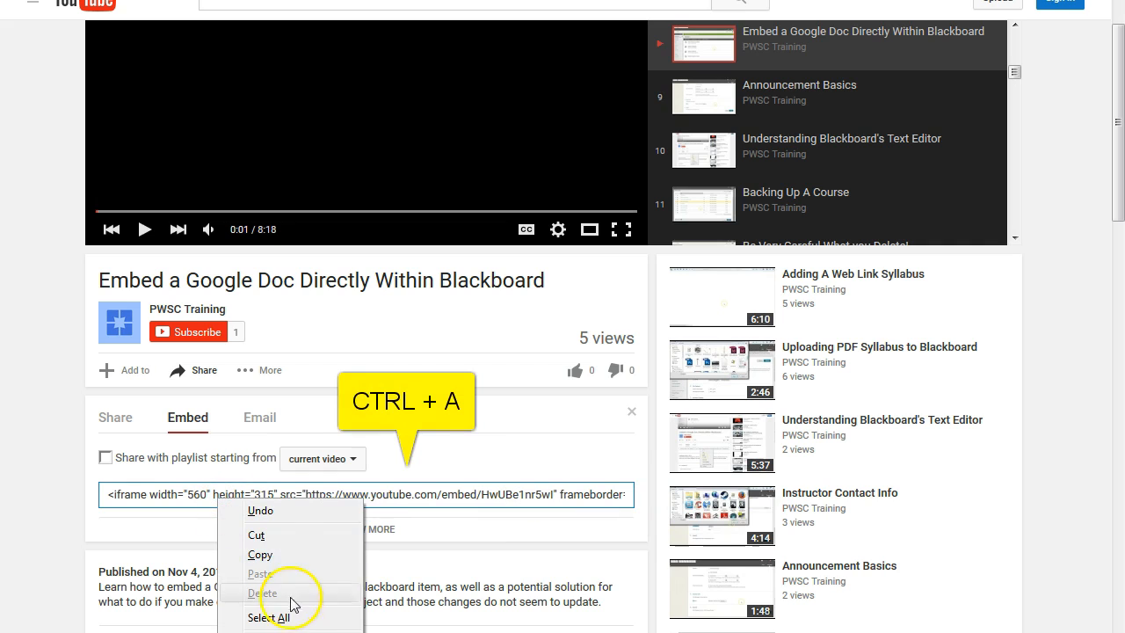
click(316, 617)
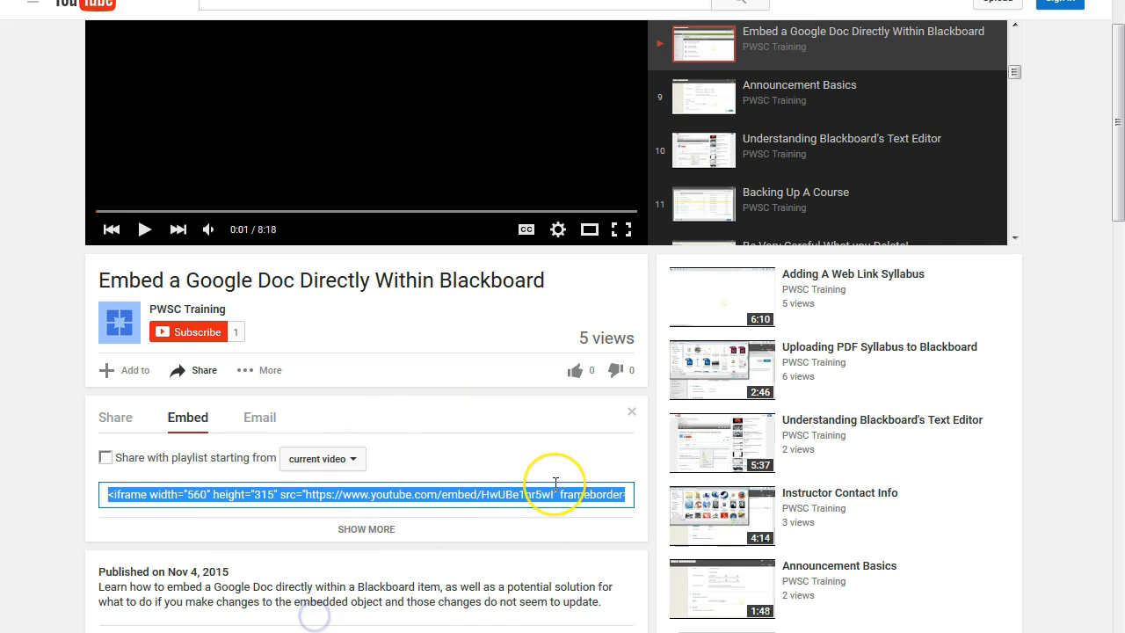
right_click(458, 494)
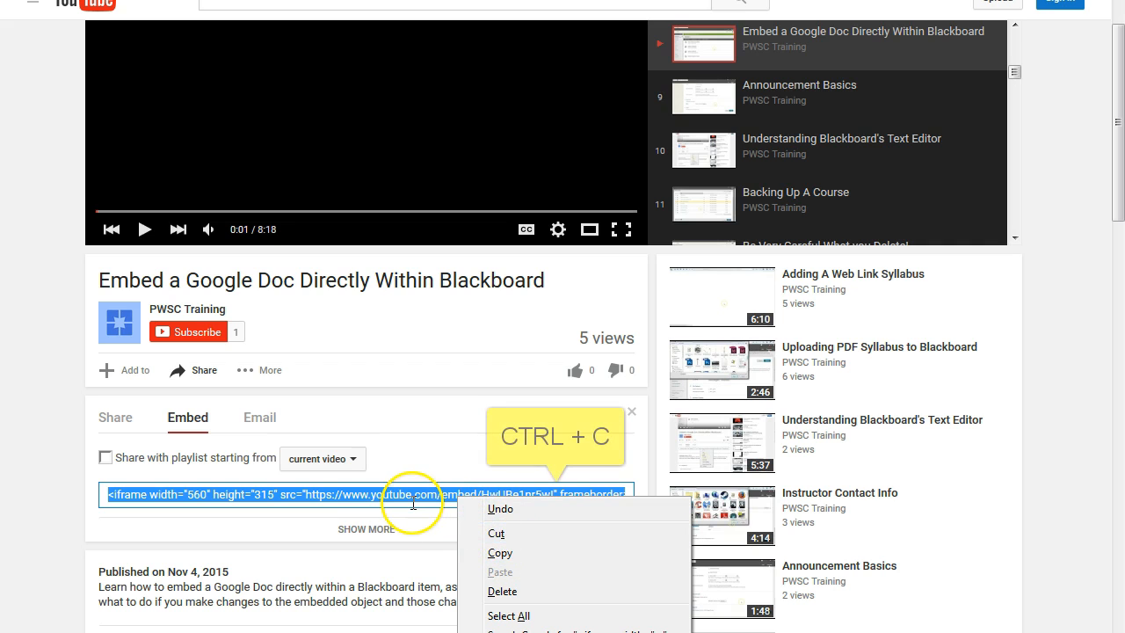
click(532, 553)
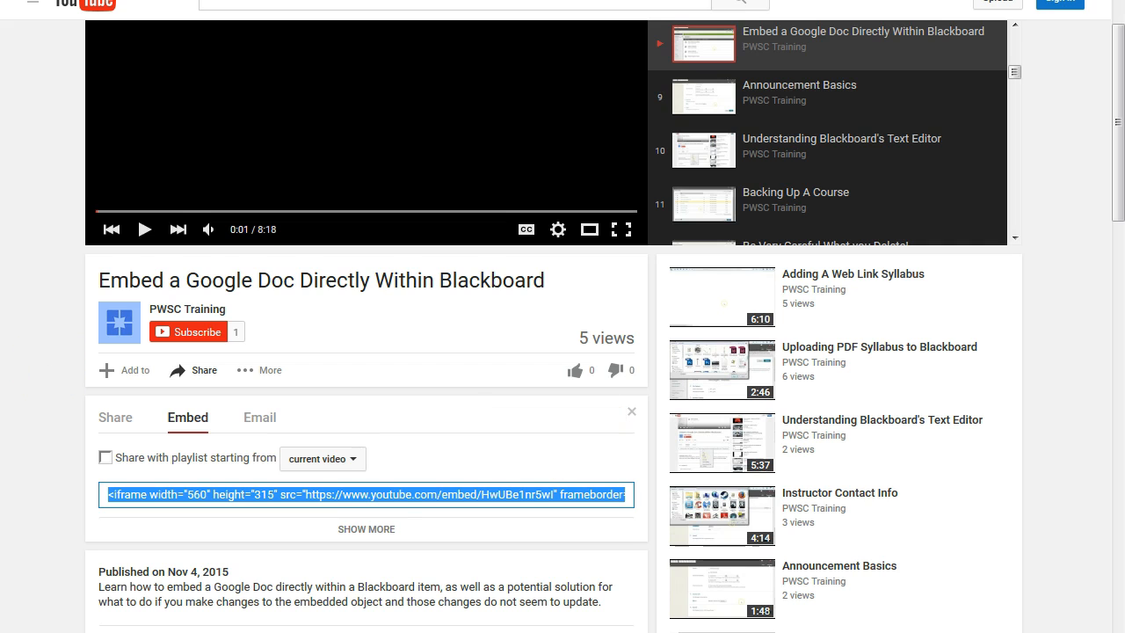
Switch to Blackboard's HTML code view, paste the iframe embed code after the last paragraph and update the message.
key(alt+Tab)
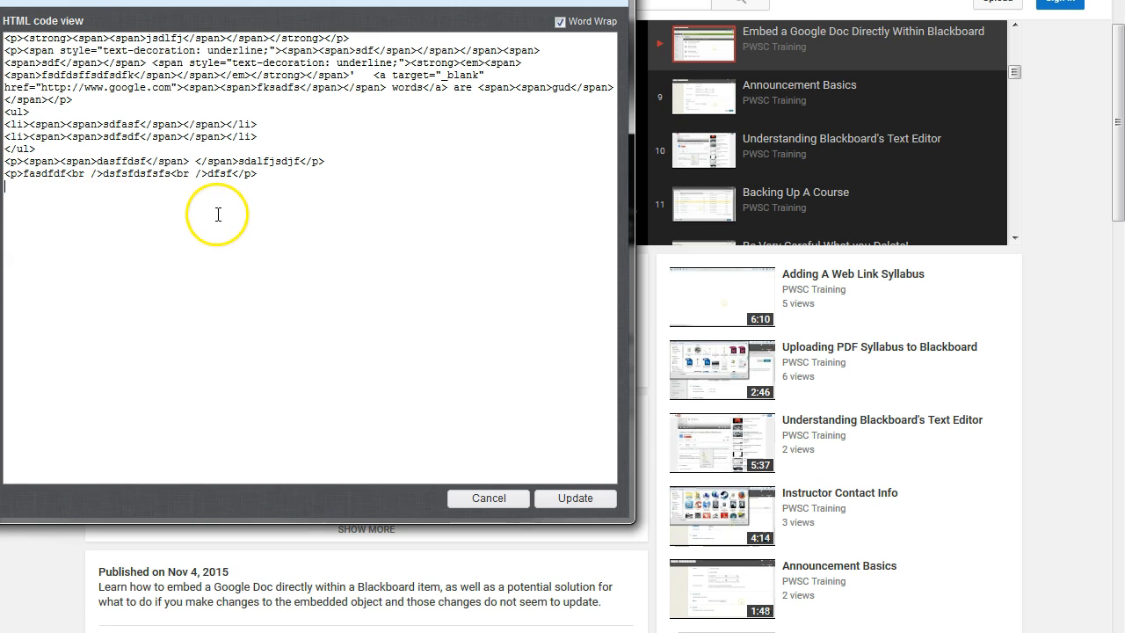
right_click(84, 200)
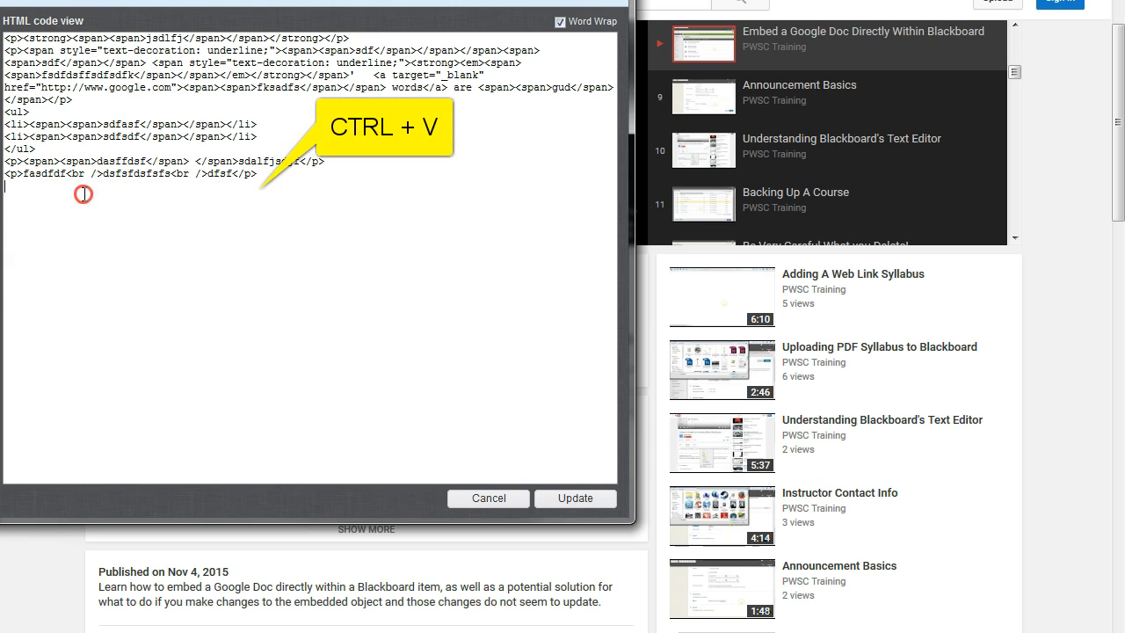
click(160, 269)
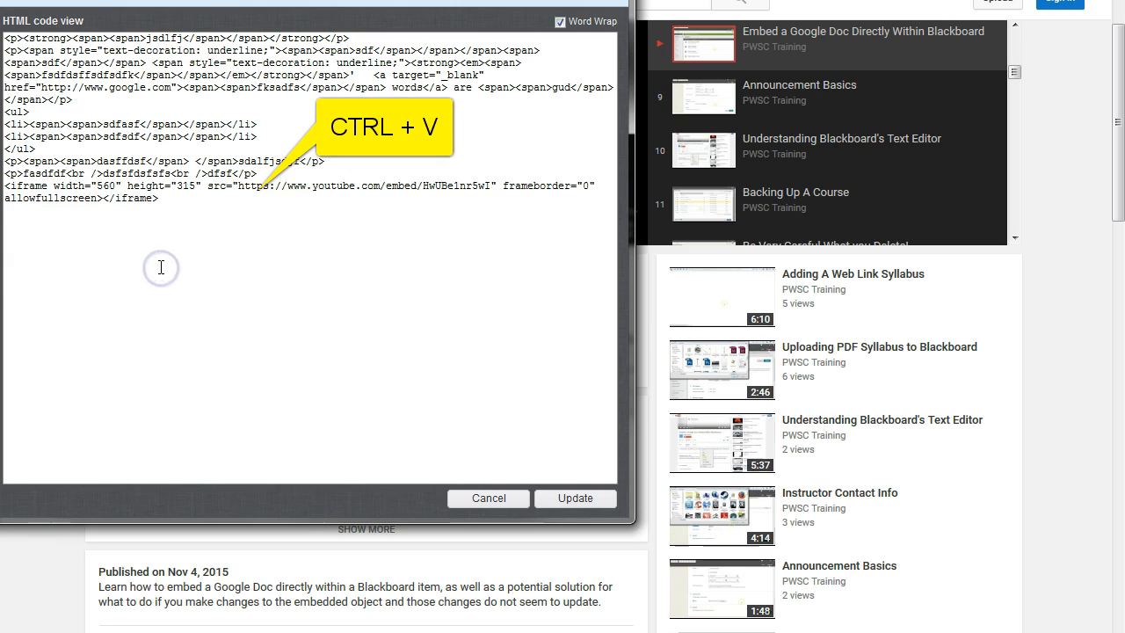
drag(162, 198, 9, 186)
click(191, 199)
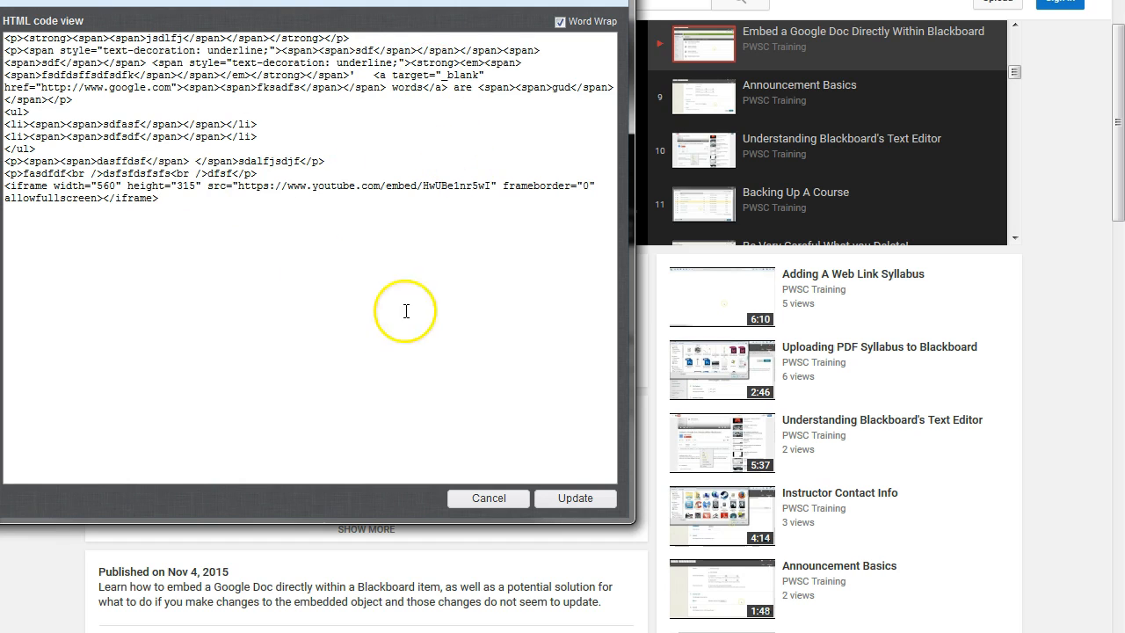
click(576, 498)
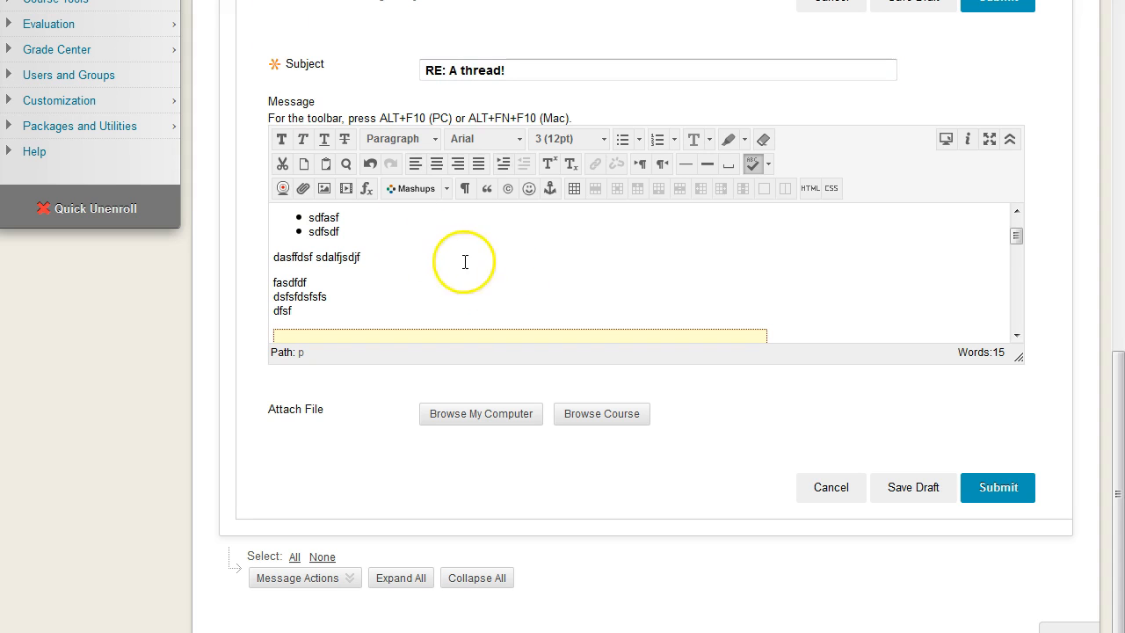
Examine the embedded video's placeholder below the text in the reply message.
scroll(602, 252, down, 3)
scroll(826, 303, down, 2)
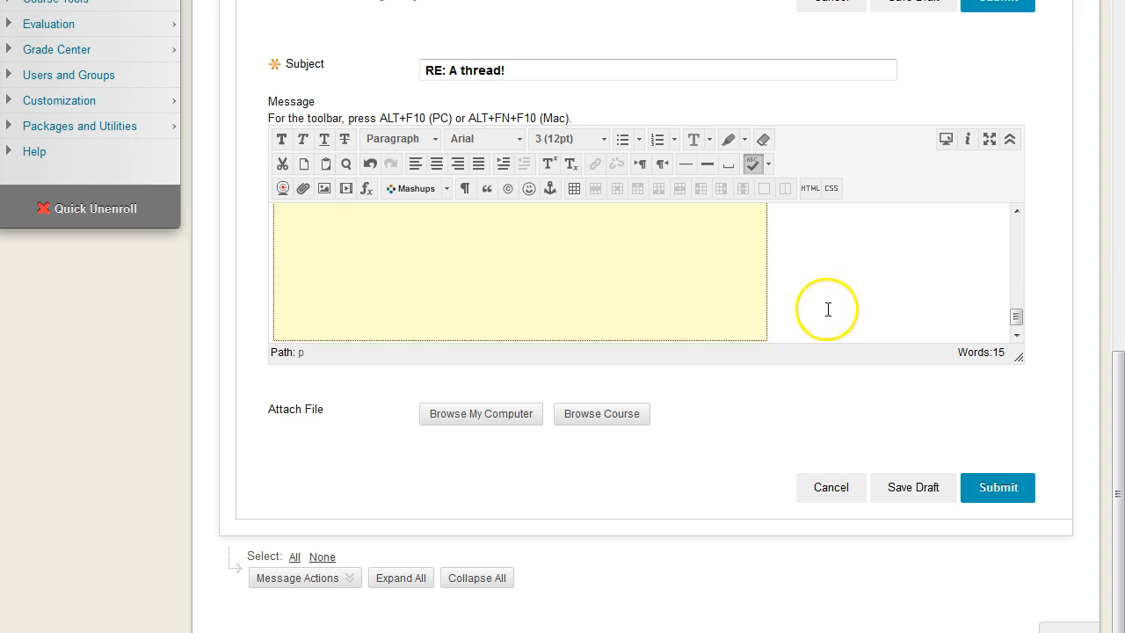
scroll(829, 295, up, 4)
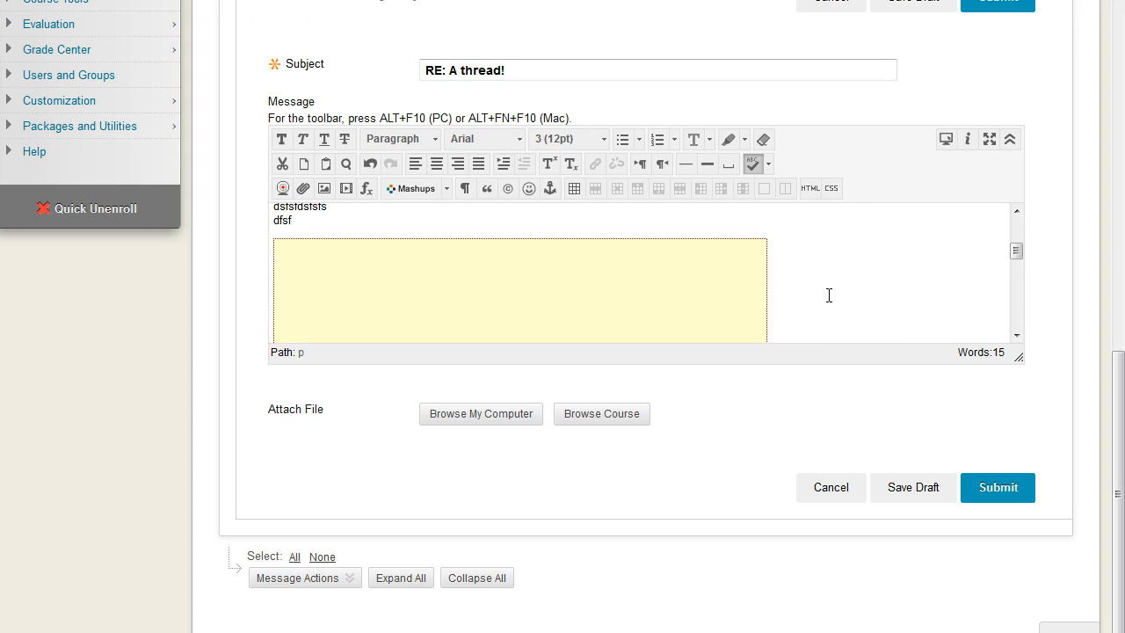
scroll(830, 295, down, 2)
scroll(830, 294, down, 2)
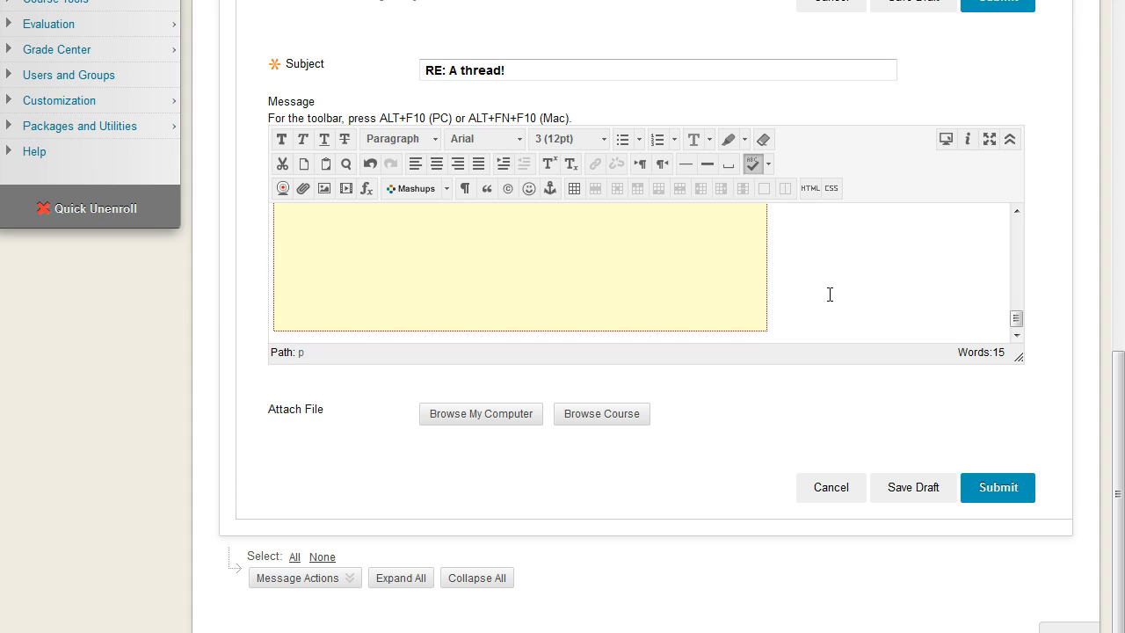
scroll(829, 294, up, 3)
scroll(828, 293, down, 2)
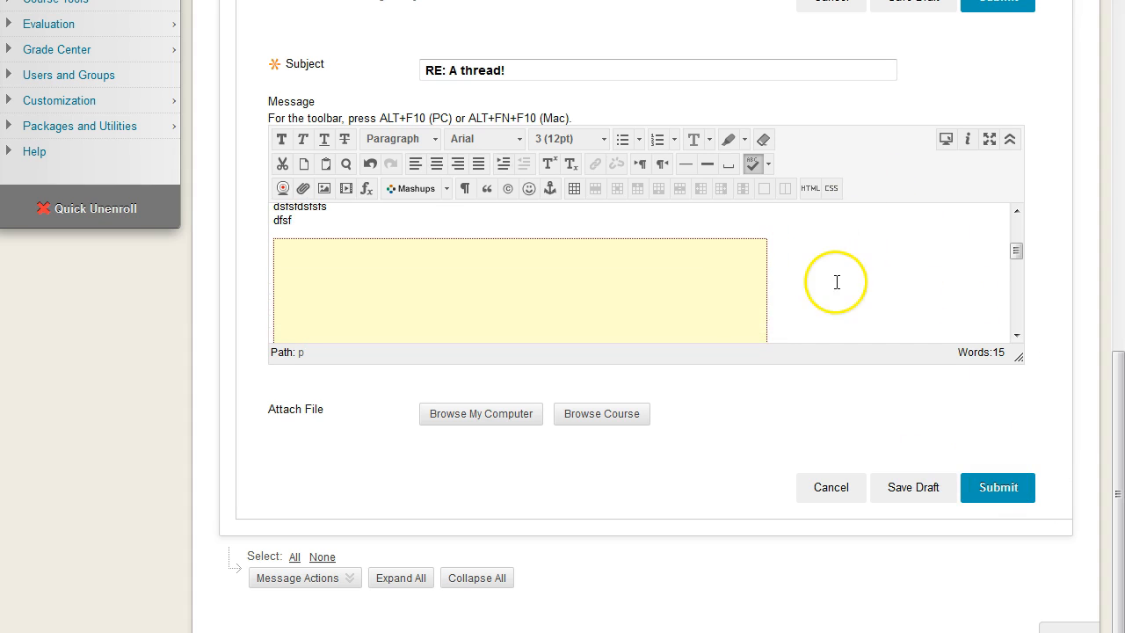
scroll(841, 282, down, 1)
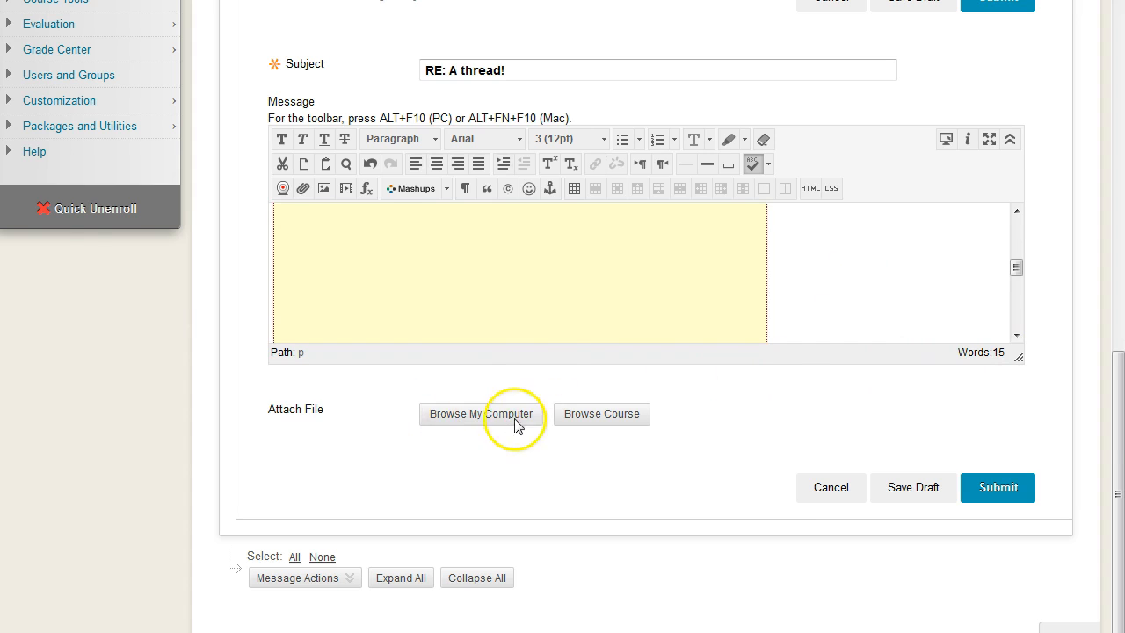
scroll(650, 448, up, 1)
scroll(755, 466, down, 1)
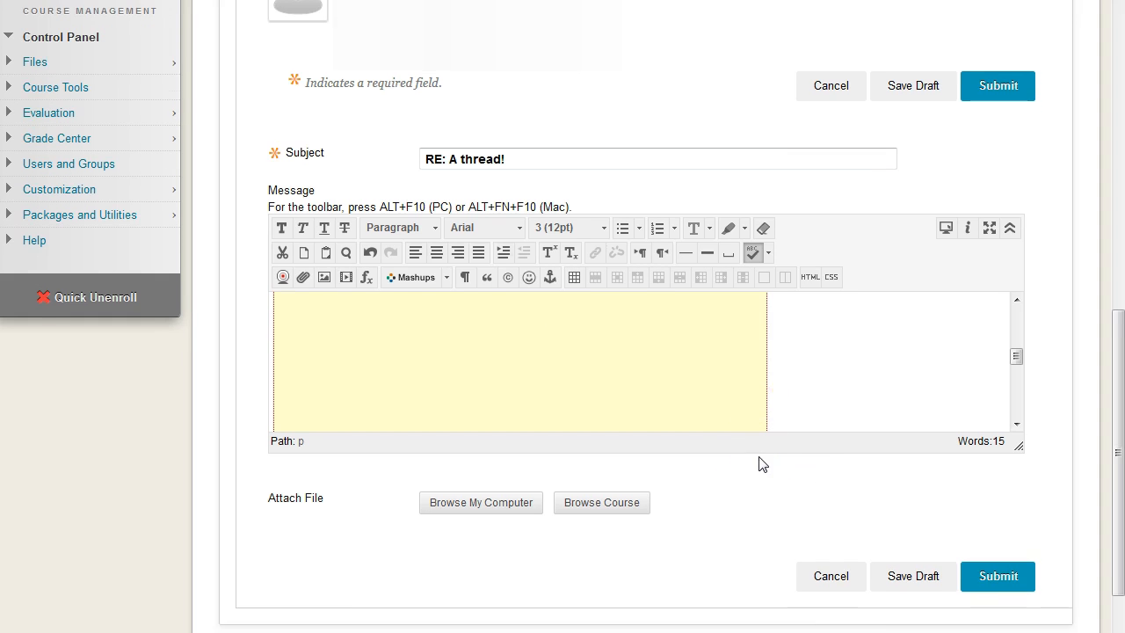
scroll(758, 462, up, 1)
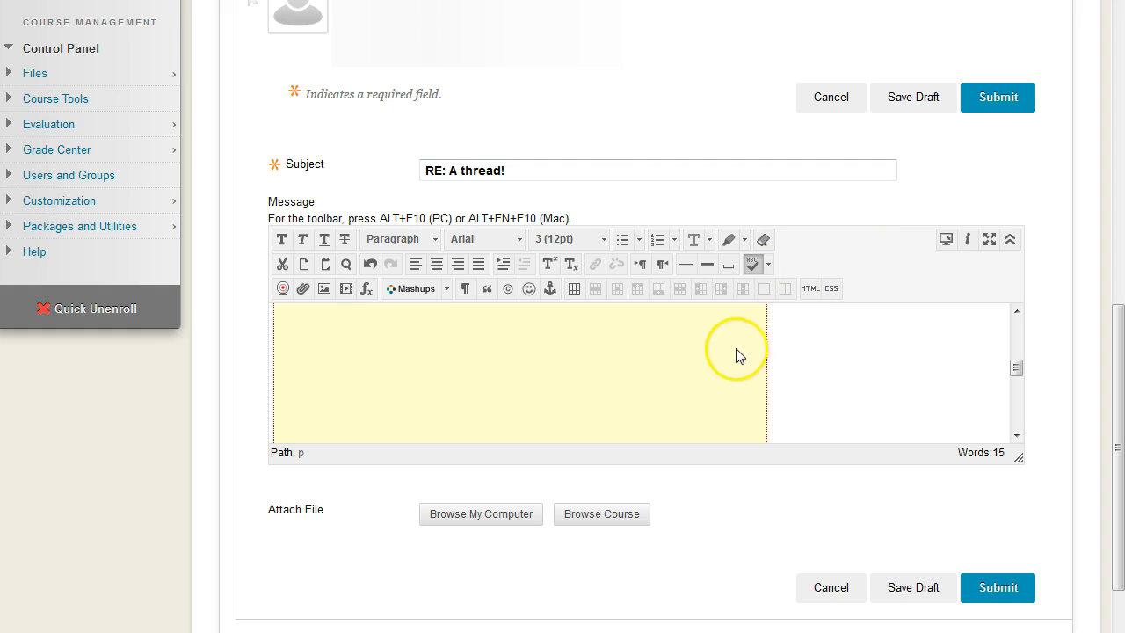
Submit the reply and bring the posted message with its embedded video into view.
click(999, 591)
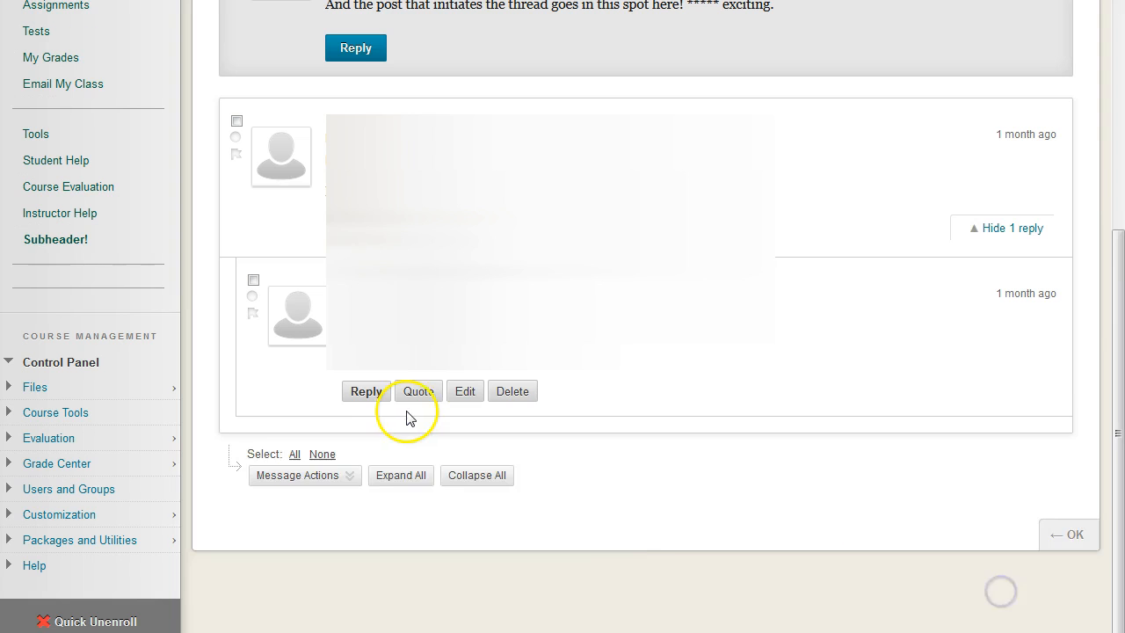
scroll(633, 414, down, 5)
scroll(638, 416, down, 1)
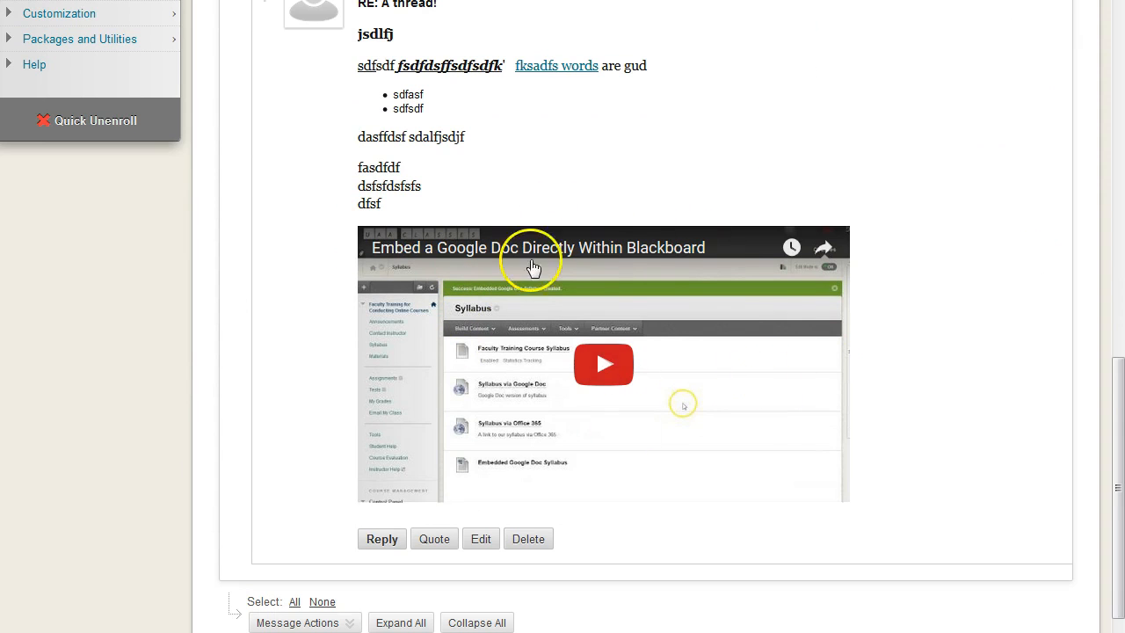
scroll(859, 278, down, 1)
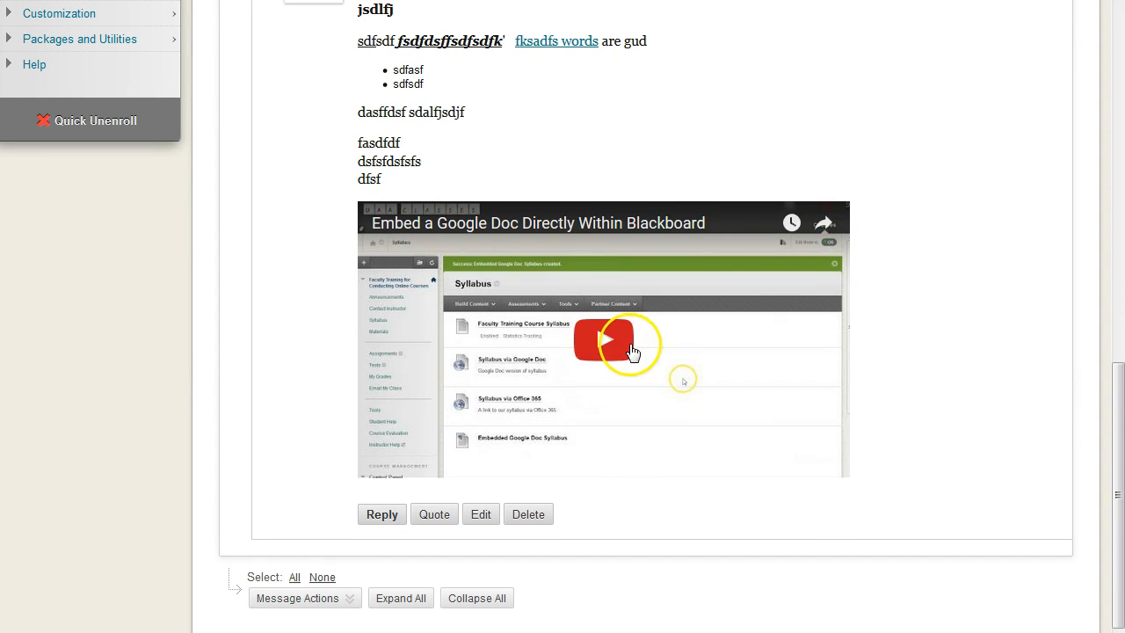
Play the embedded video briefly in the posted reply and pause it.
click(610, 339)
click(388, 463)
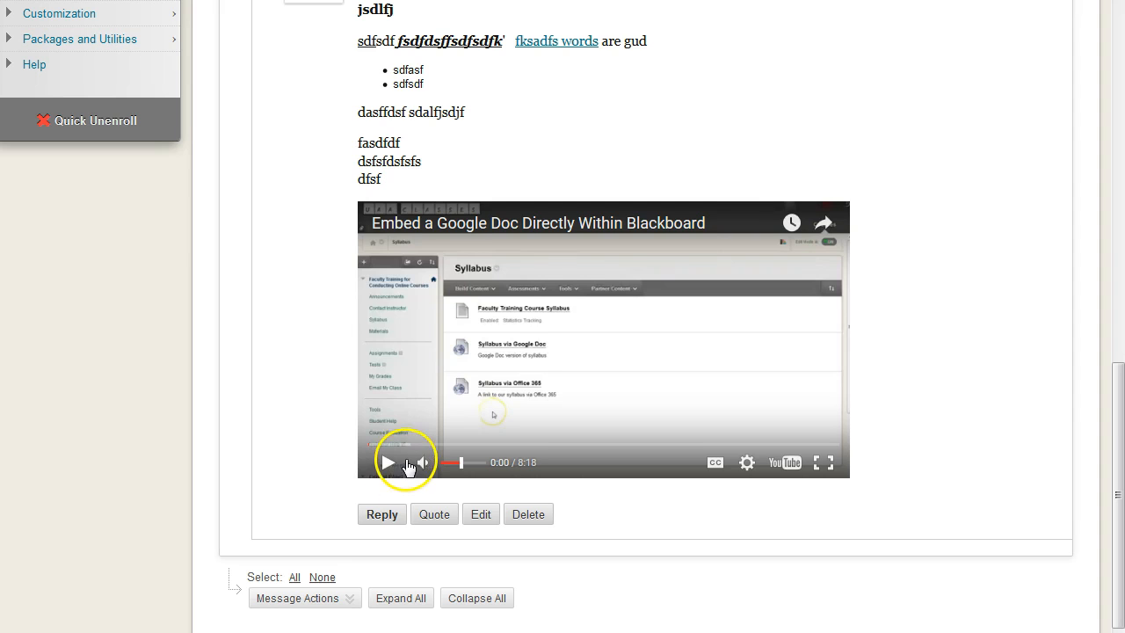
scroll(465, 322, up, 2)
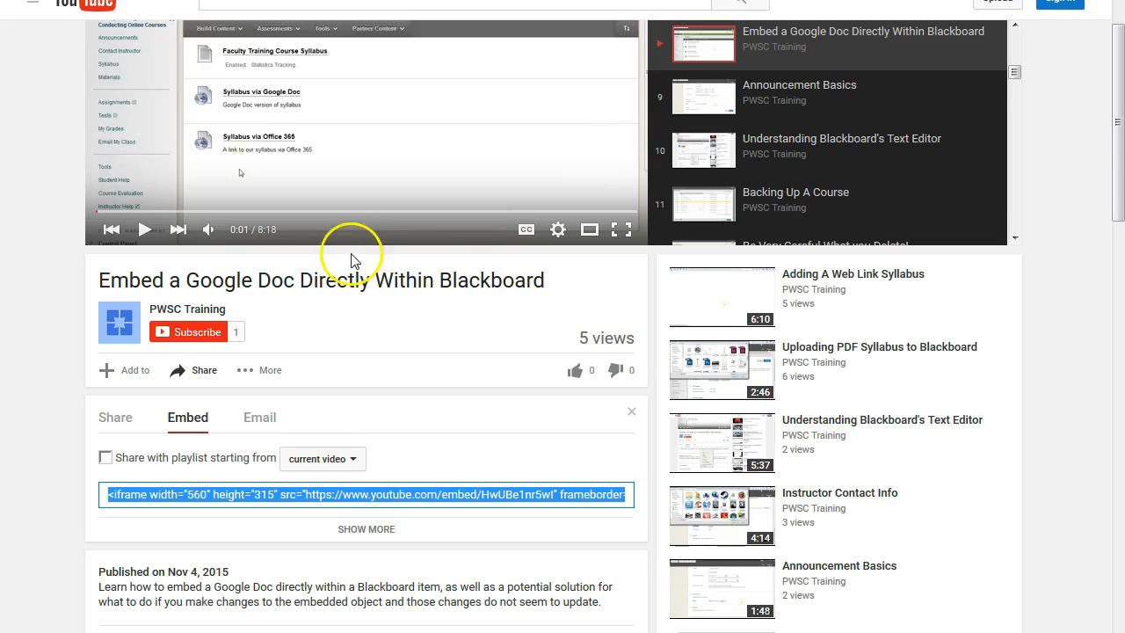
Switch to the YouTube page to view the video's plain share link, and return to the posted reply in Blackboard.
scroll(351, 251, down, 1)
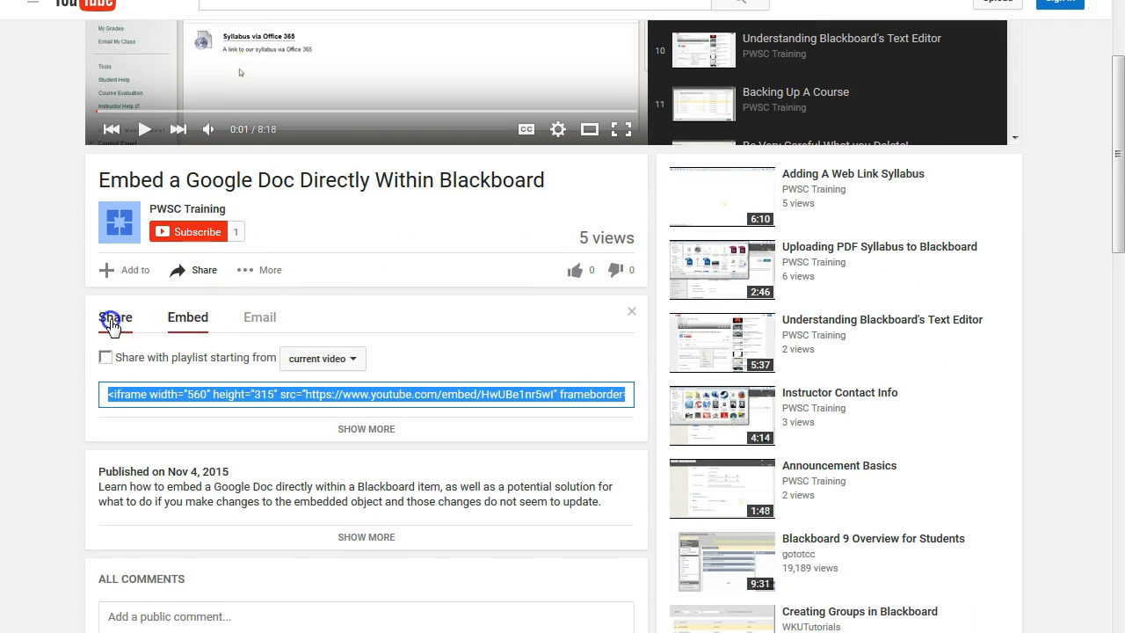
click(115, 317)
click(195, 268)
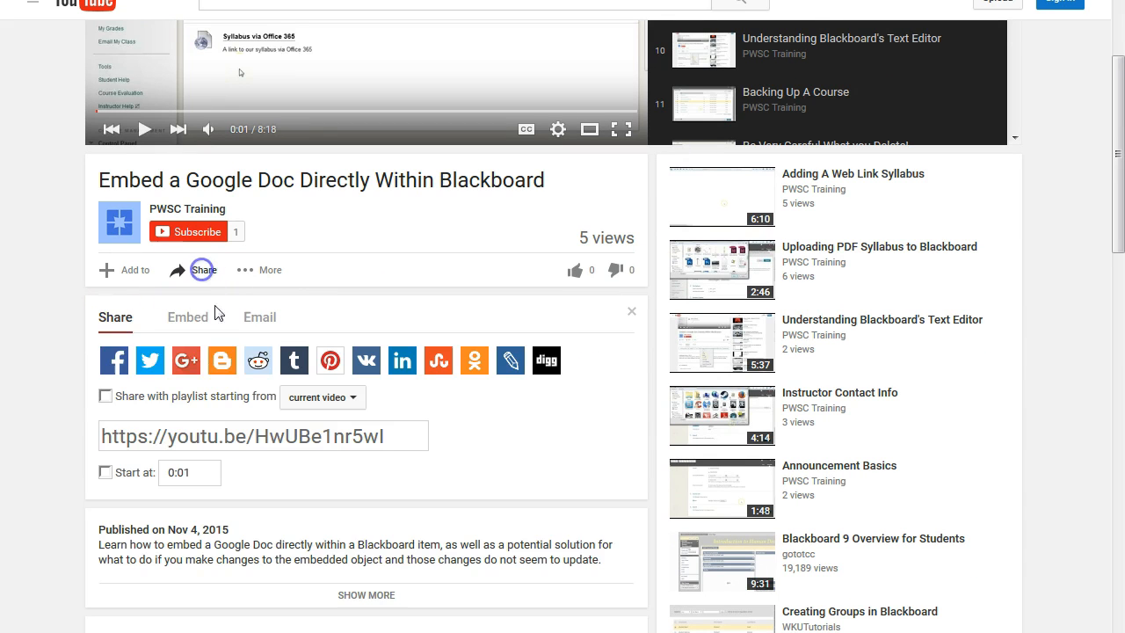
click(384, 432)
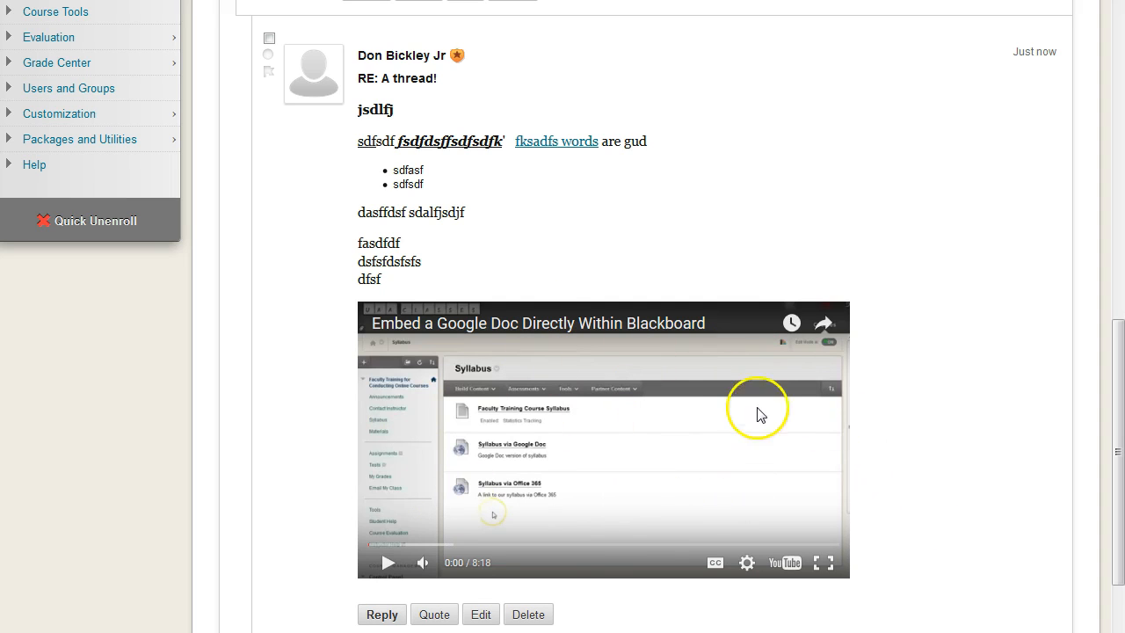
scroll(909, 510, down, 3)
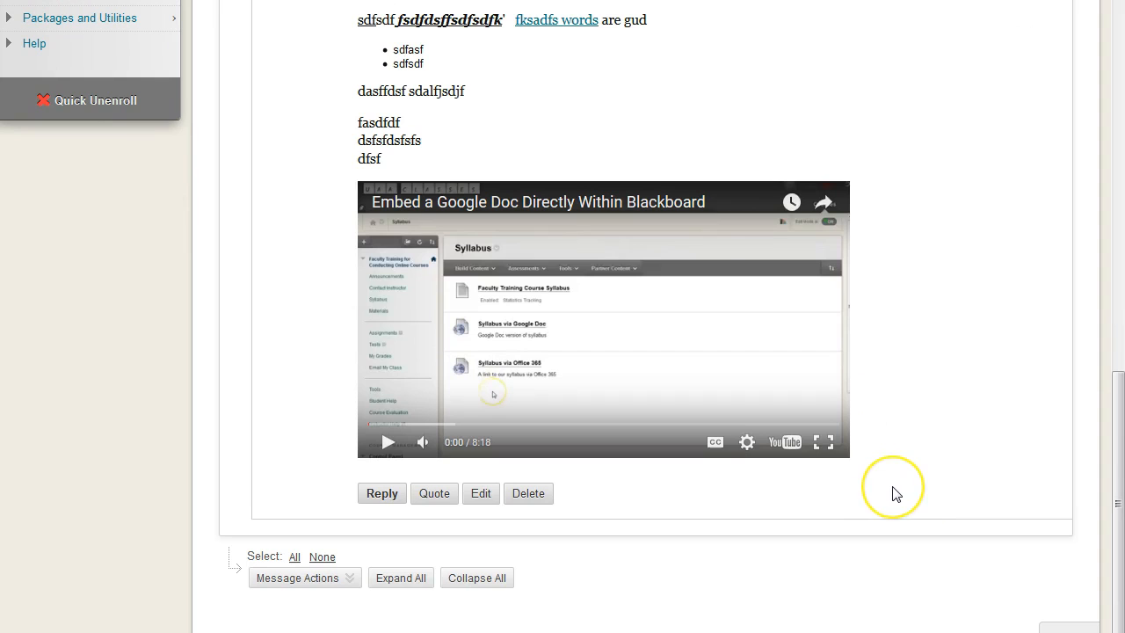